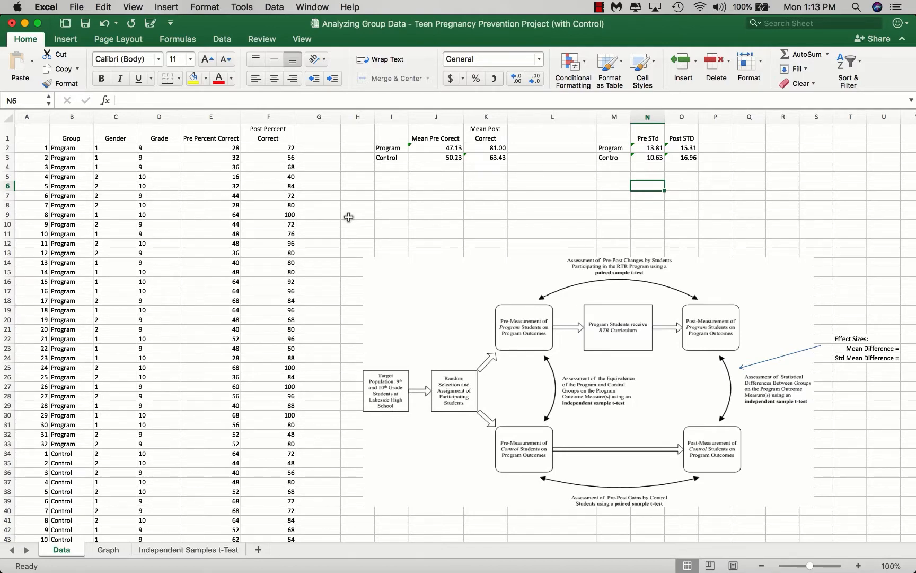
Step: Review the student rows on the Data sheet and the pre and post mean chart on the Graph sheet
scroll(349, 215, "down", 5)
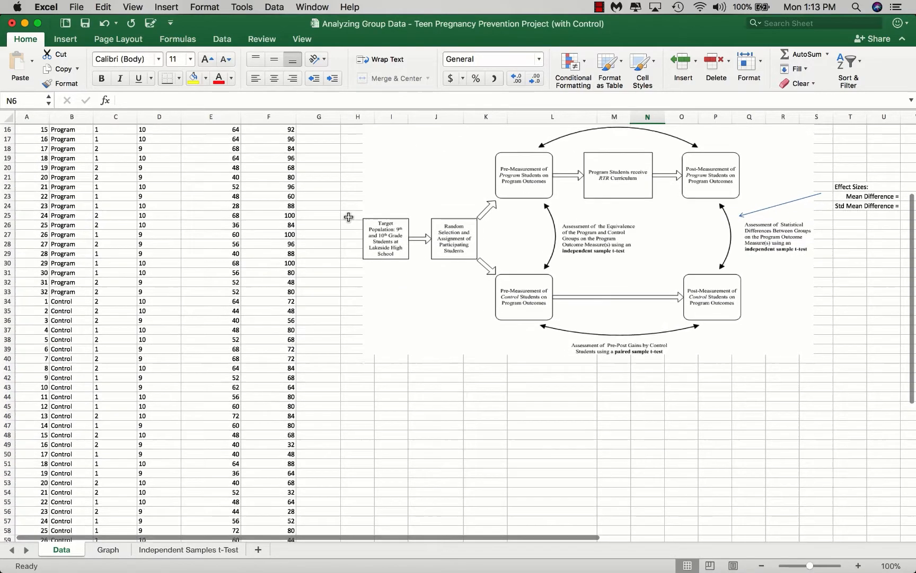
scroll(349, 217, "up", 5)
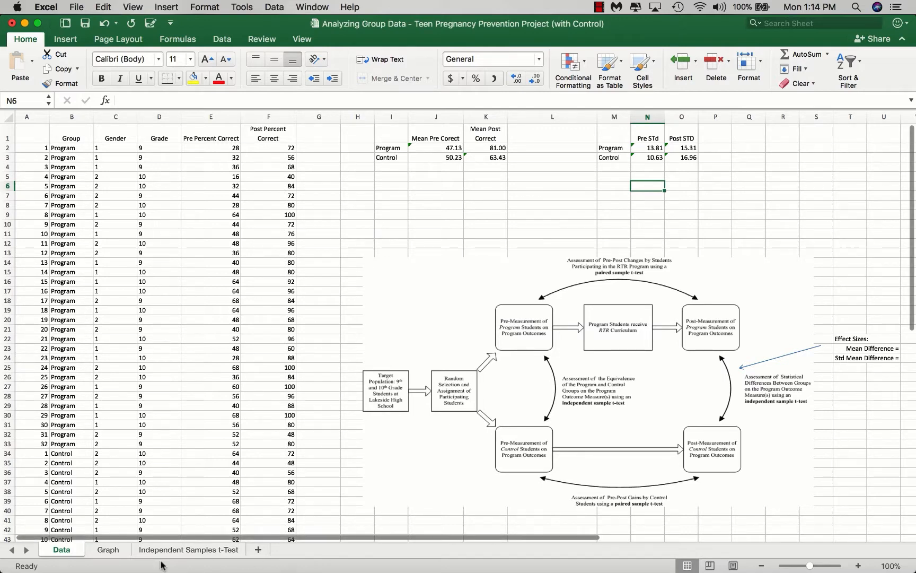
left_click(107, 551)
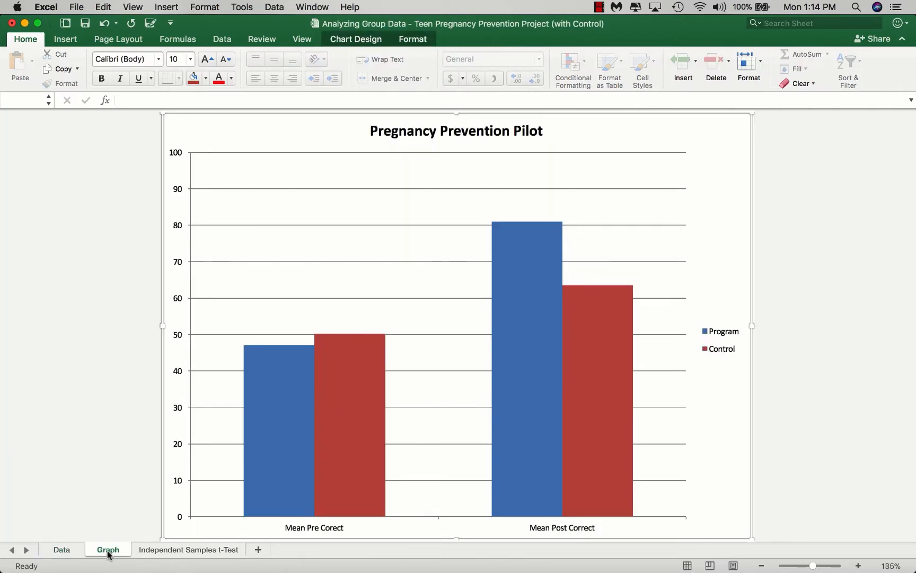
mouse_move(532, 356)
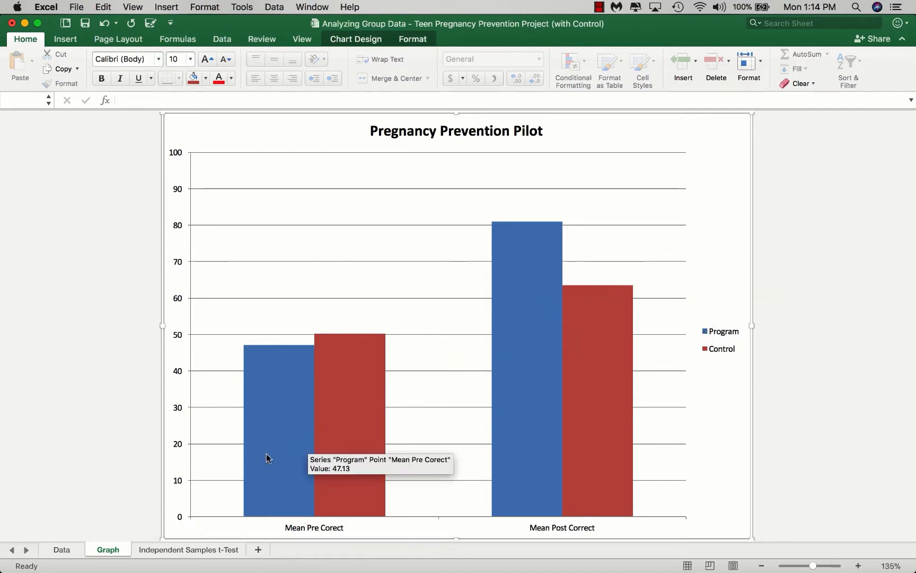
left_click(61, 551)
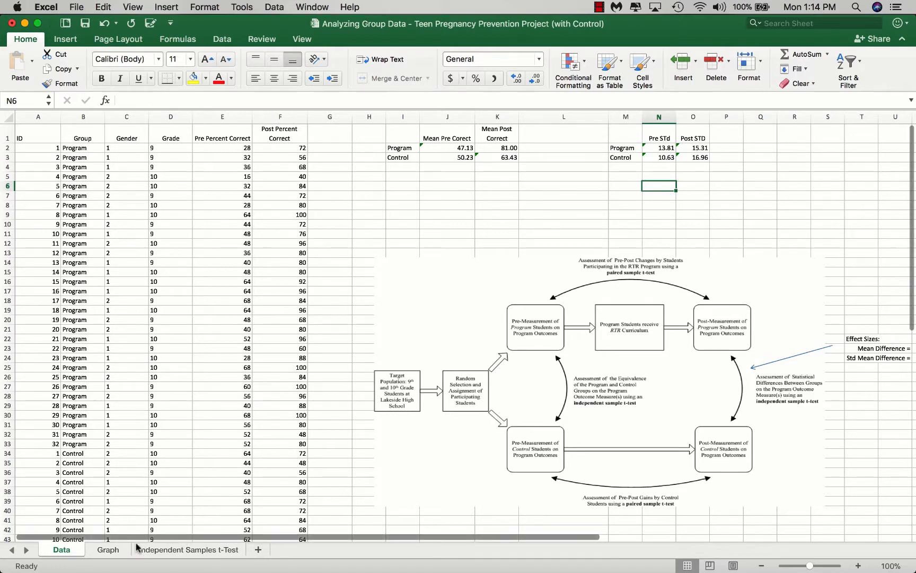
Step: Compare the Program and Control bars for the pre and post means in the Graph sheet's chart, and return to the Data sheet
left_click(106, 551)
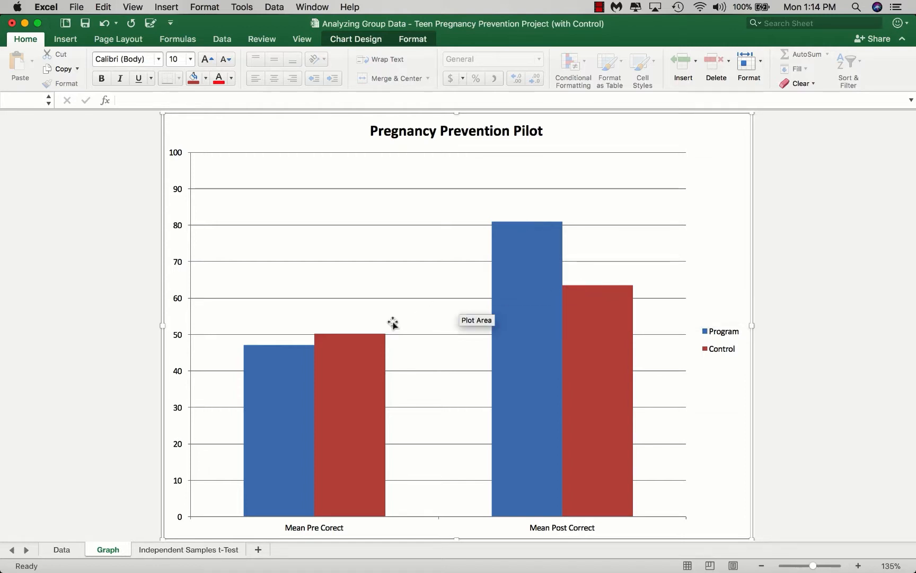
mouse_move(353, 340)
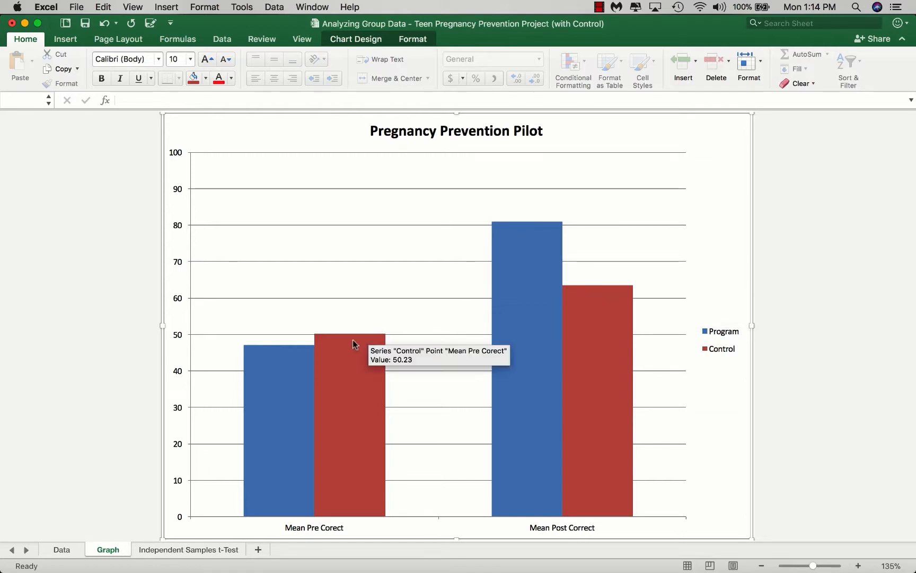
mouse_move(300, 495)
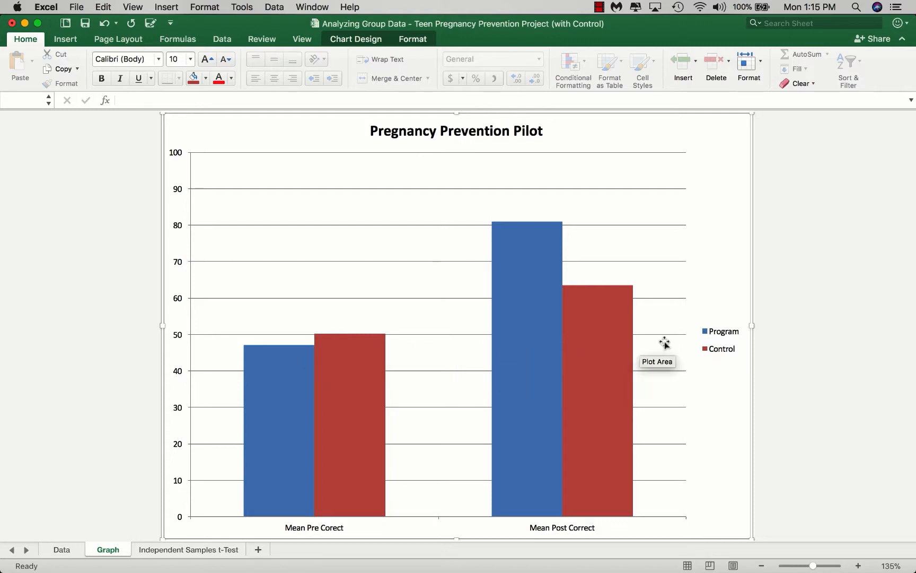
mouse_move(543, 270)
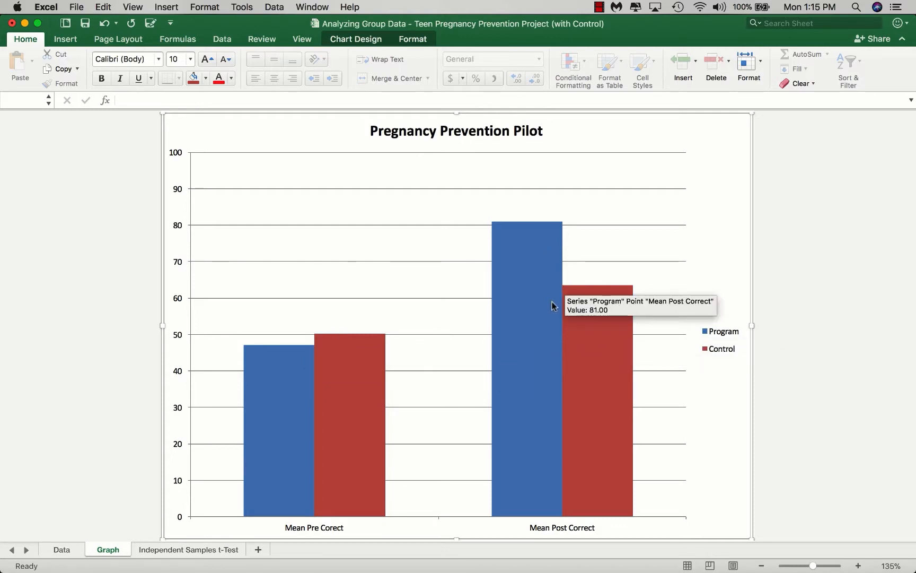
mouse_move(584, 325)
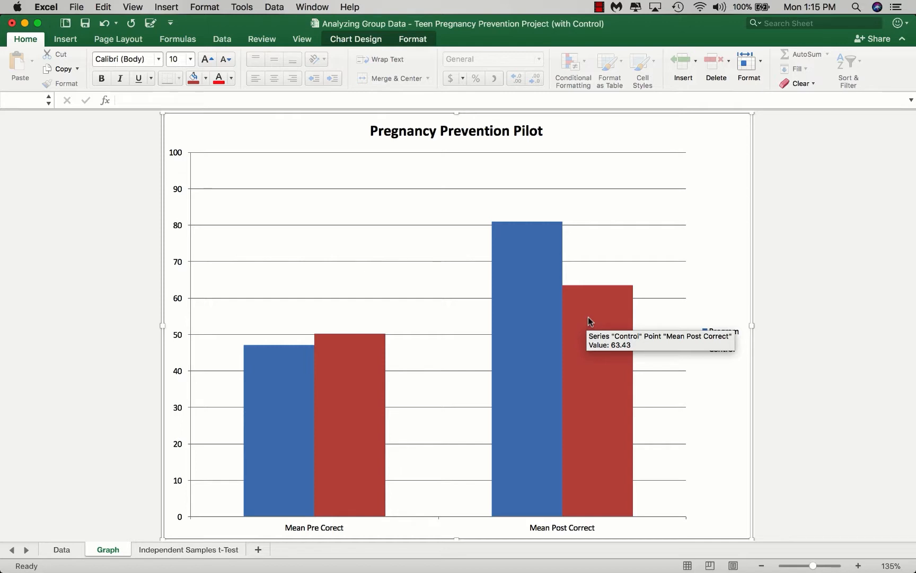
mouse_move(527, 294)
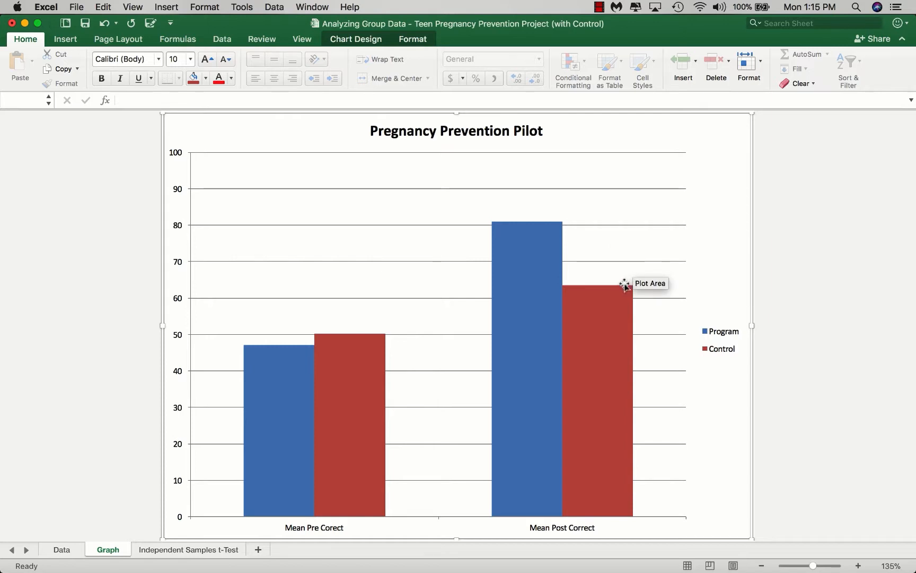
mouse_move(612, 289)
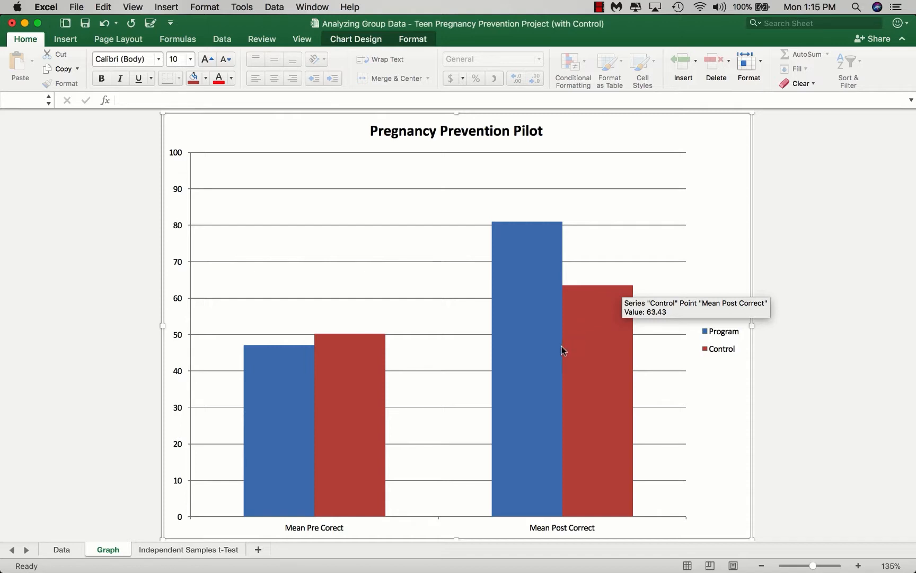
mouse_move(535, 392)
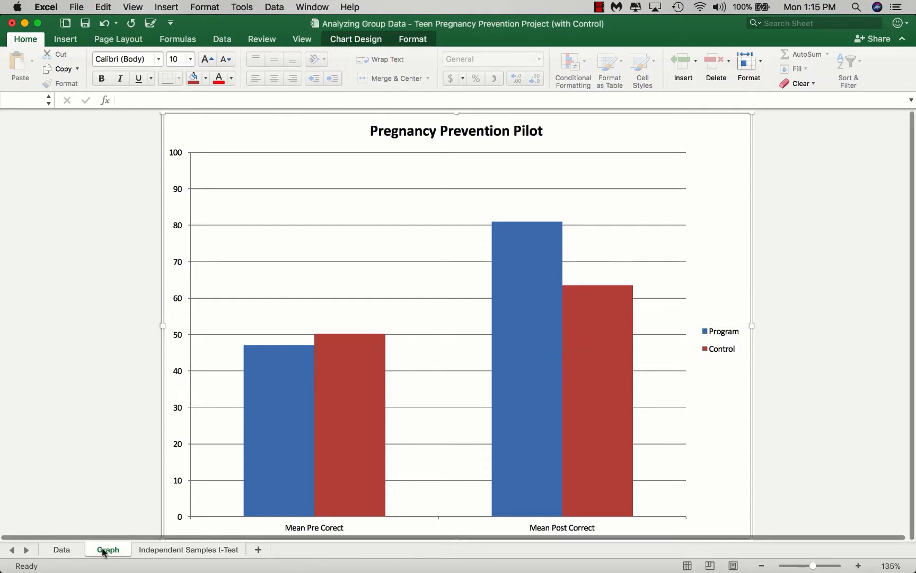
left_click(62, 549)
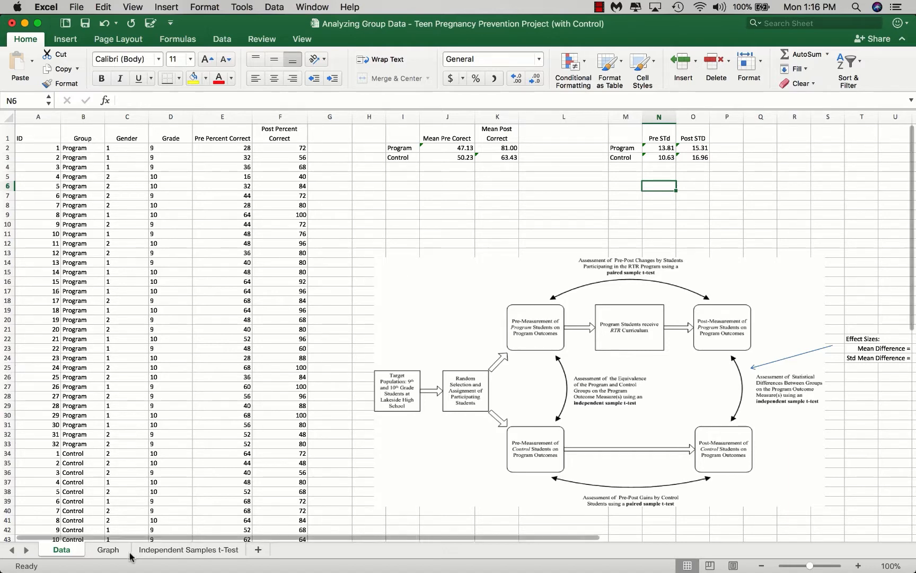
left_click(107, 549)
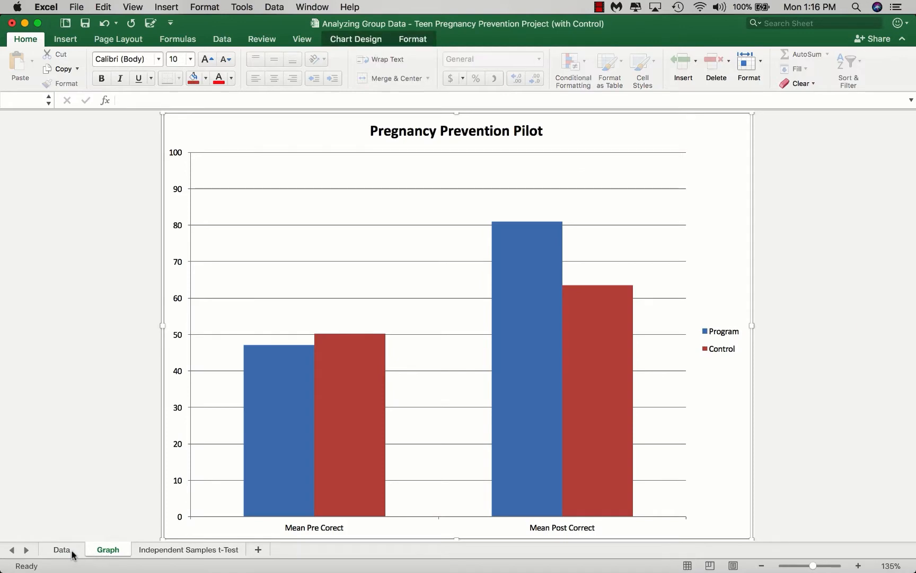
left_click(63, 551)
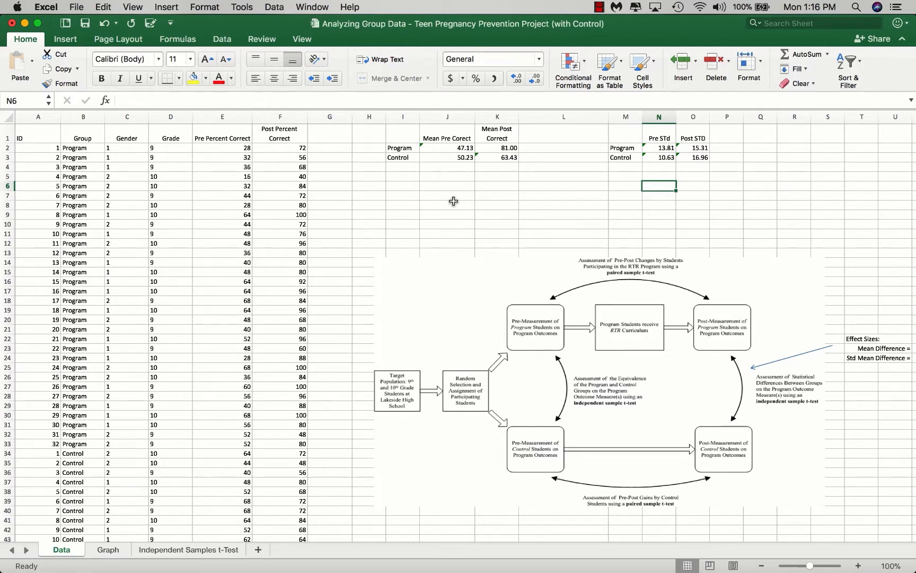
Step: Inspect the formulas behind the Program and Control mean pre and post correct cells, J2 to K3
left_click(448, 147)
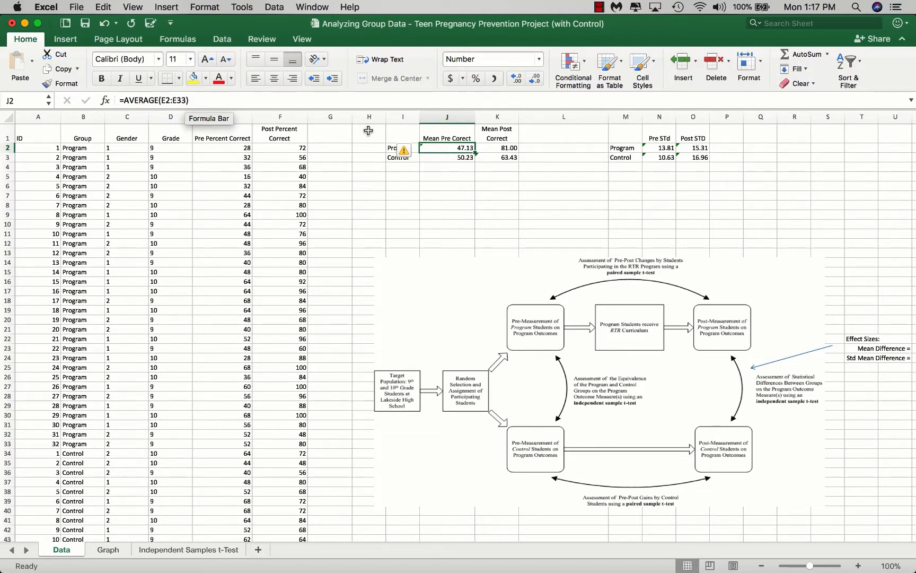
left_click(441, 157)
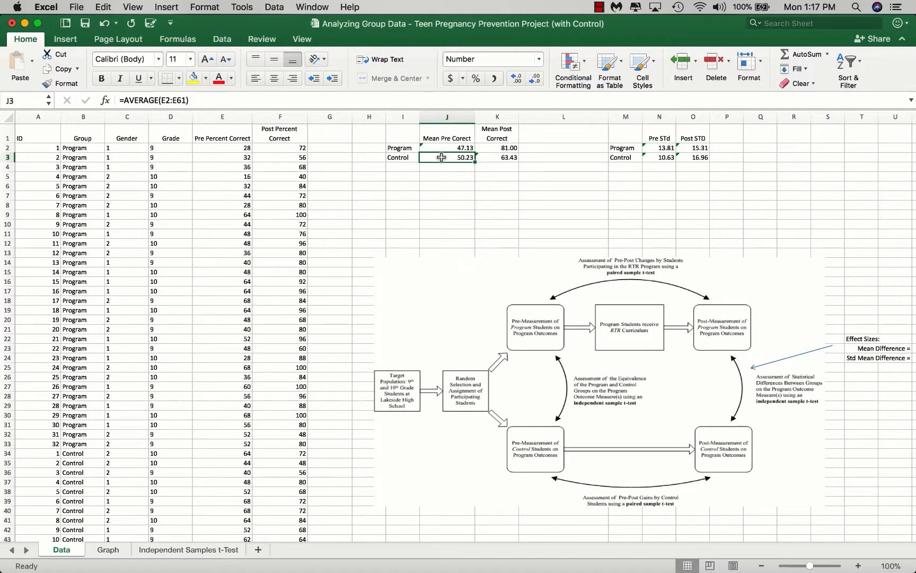
left_click(494, 159)
left_click(493, 151)
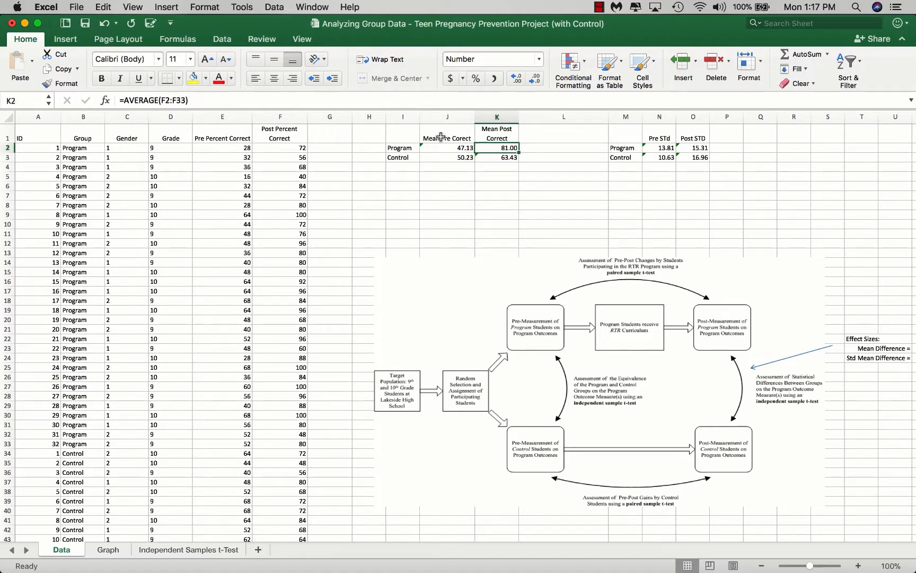
left_click(425, 147)
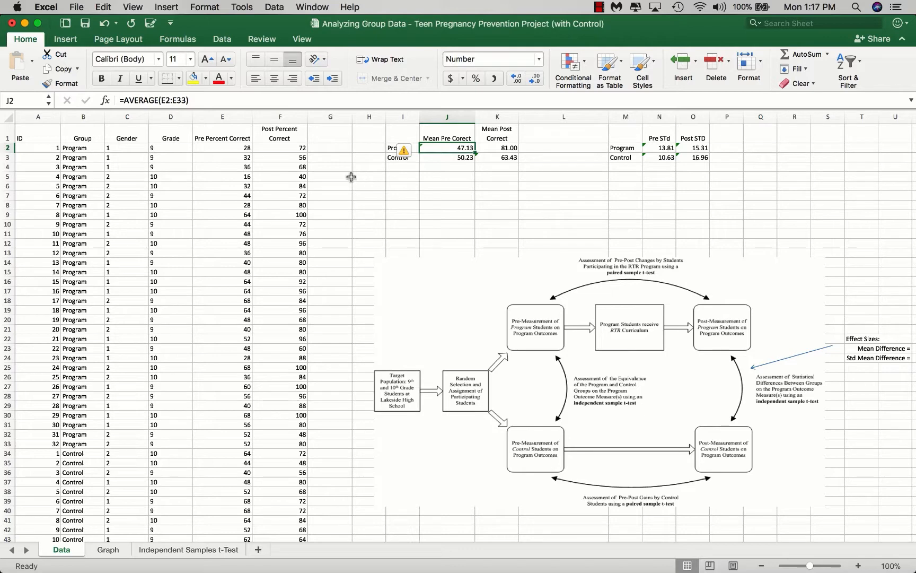
Step: Open the function list for cell J6 and examine the available functions, from STDEV, SQRT and MEDIAN through SIN
left_click(447, 186)
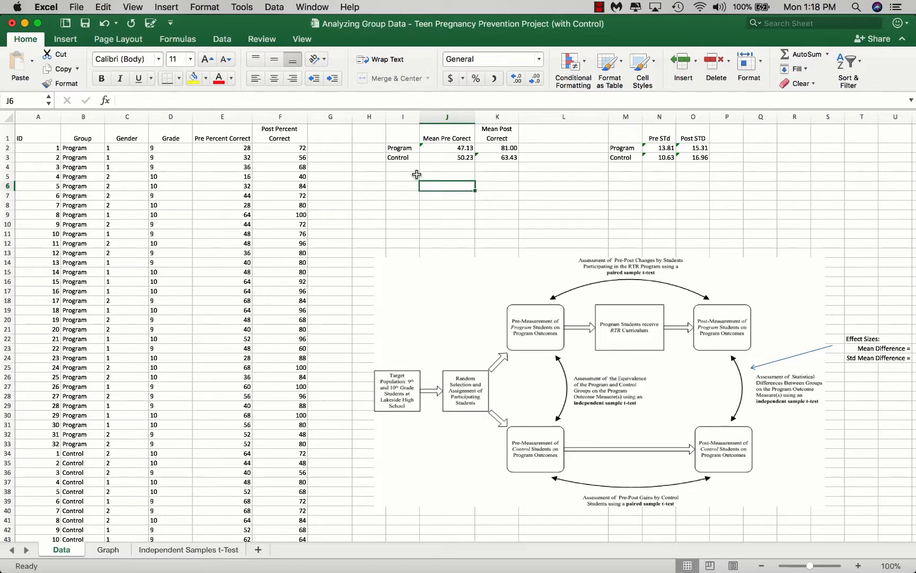
left_click(105, 101)
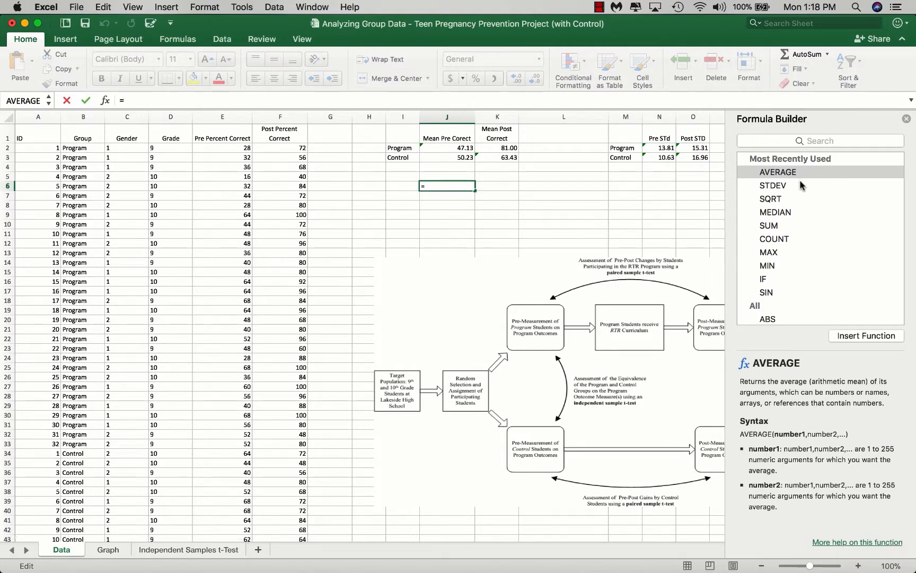
left_click(782, 185)
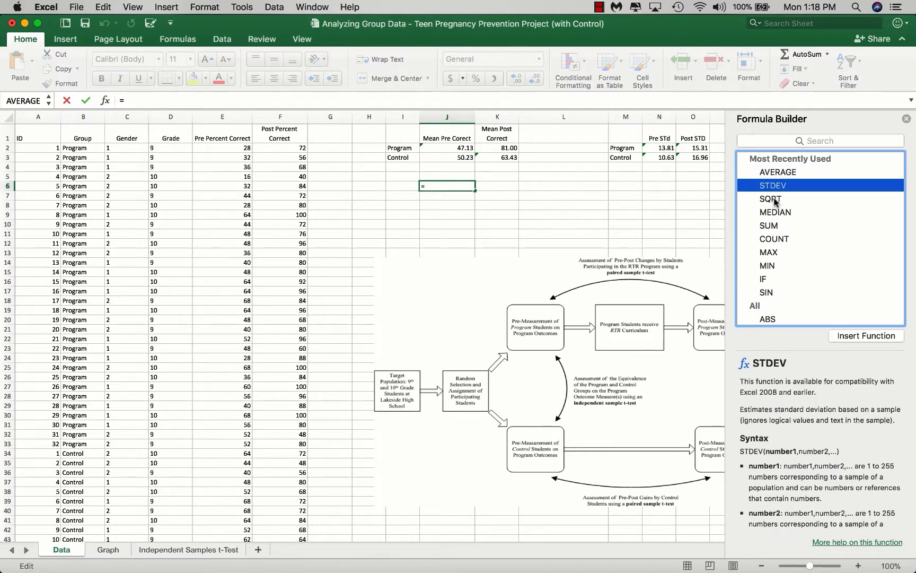
left_click(774, 200)
left_click(775, 213)
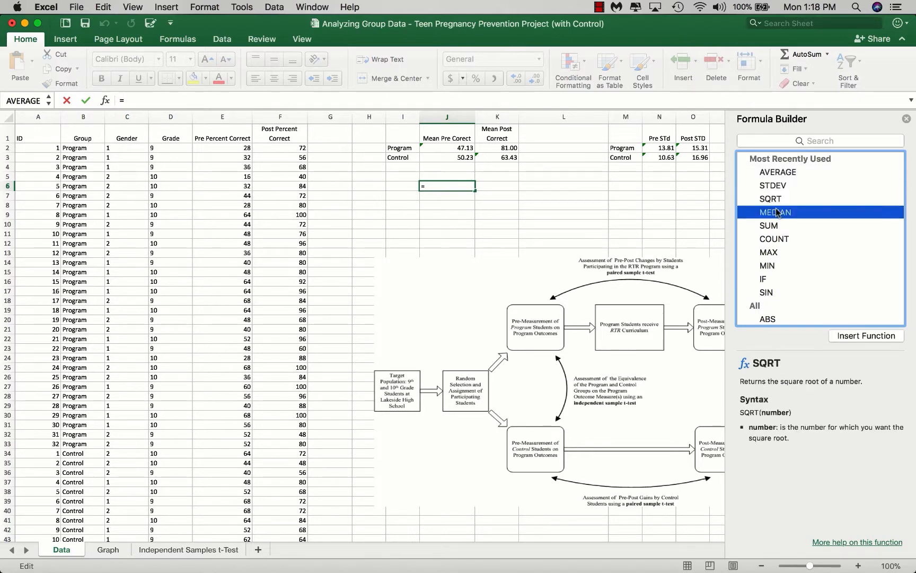
left_click(773, 227)
left_click(775, 240)
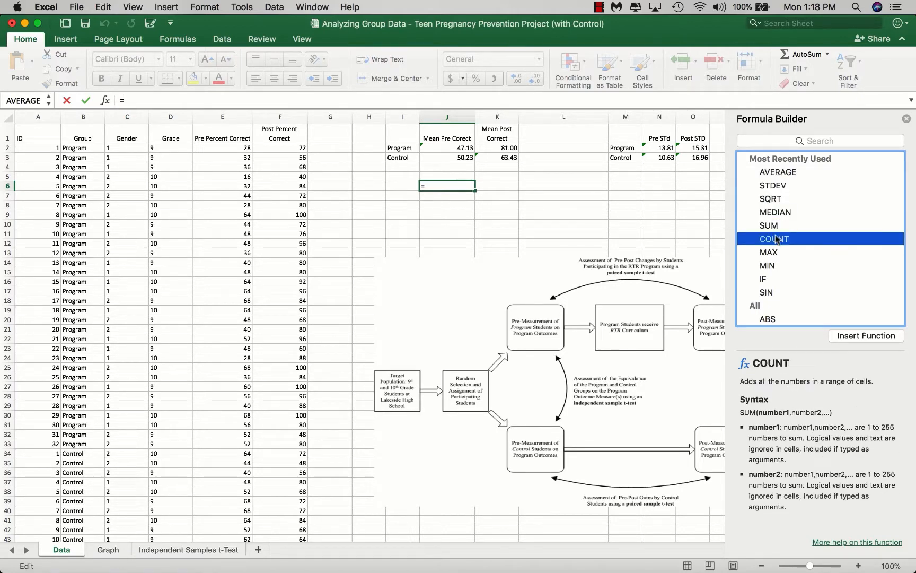
left_click(770, 254)
left_click(770, 265)
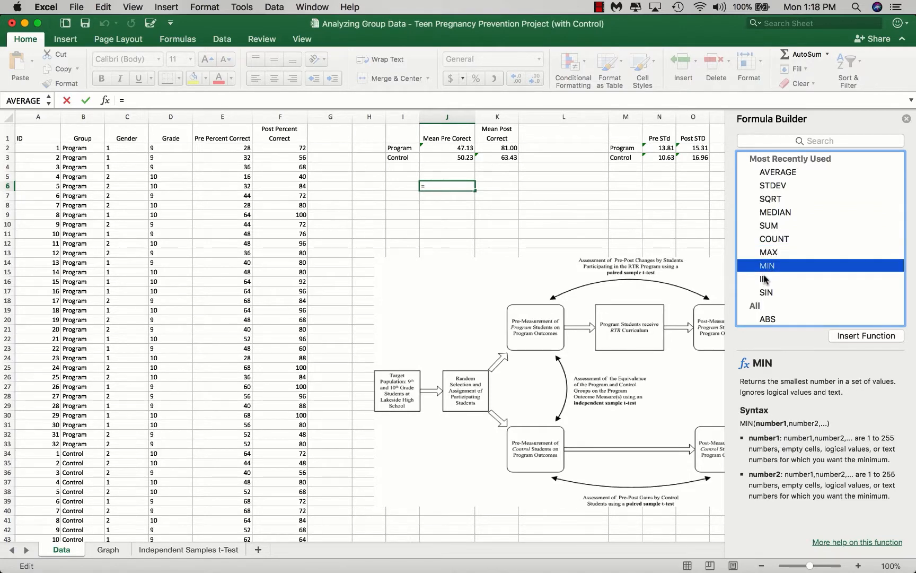
left_click(766, 279)
left_click(768, 293)
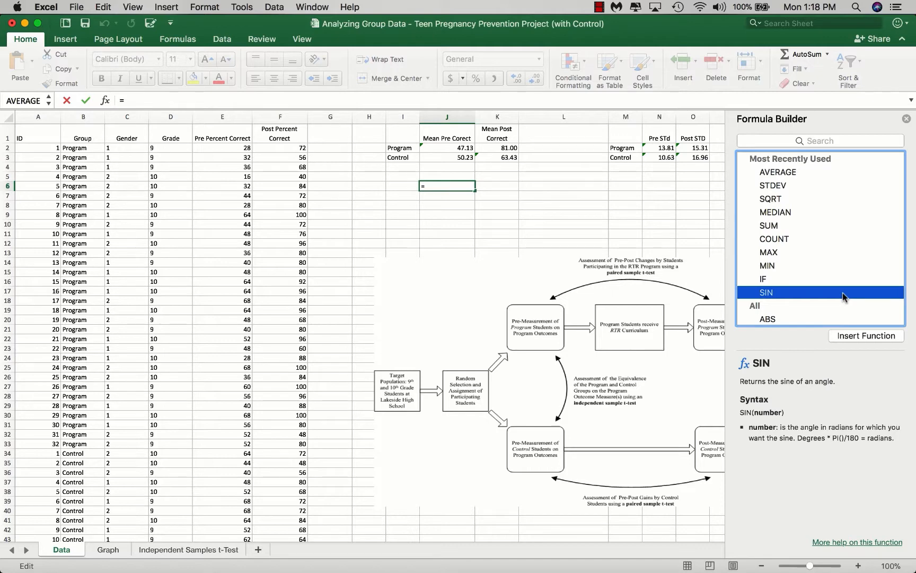
scroll(844, 297, "down", 10)
scroll(844, 296, "up", 7)
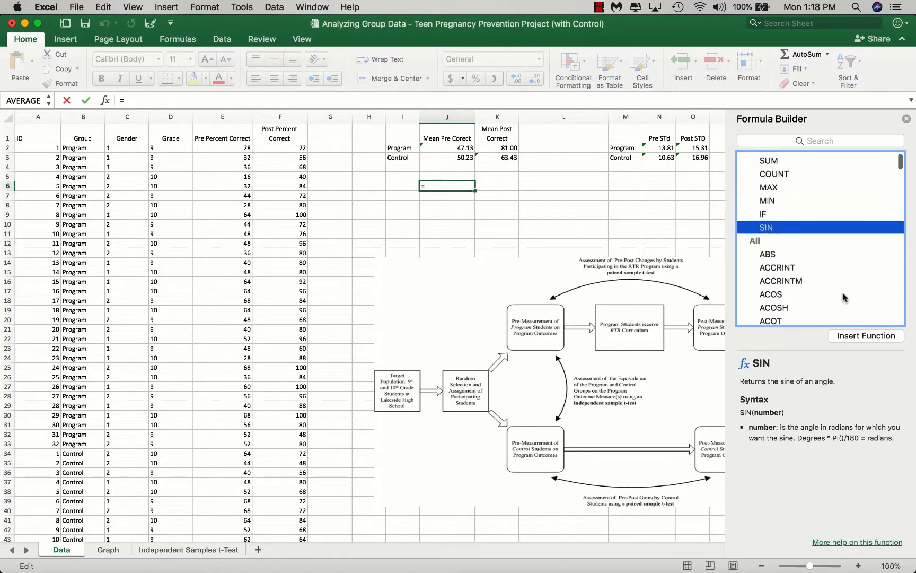
scroll(844, 297, "up", 3)
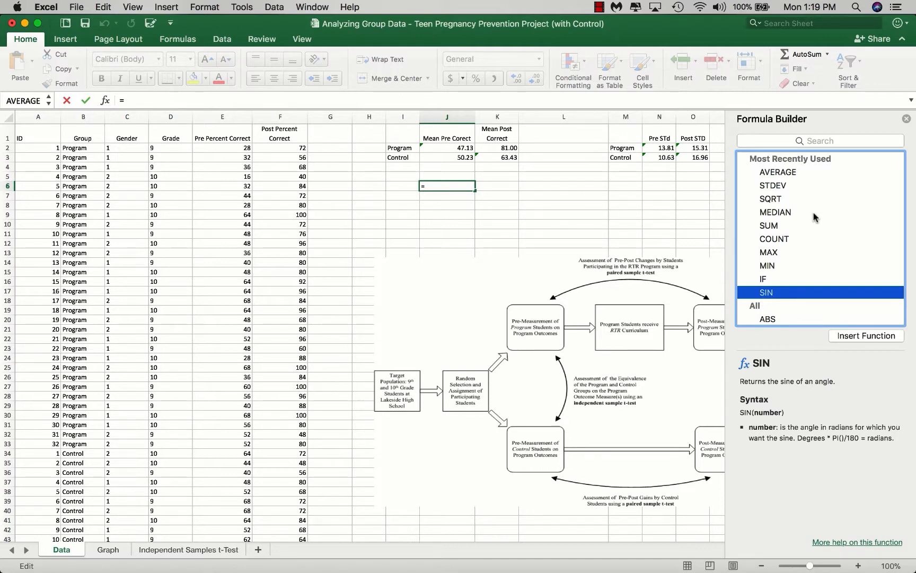
Step: Insert the AVERAGE function in J6 over the Program group's pre percent correct scores, E2:E33
left_click(772, 173)
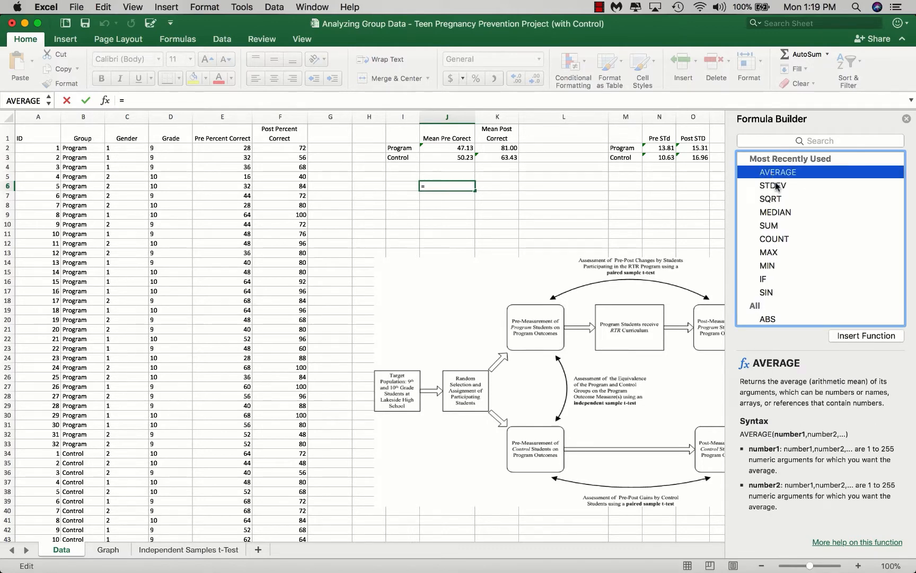
left_click(860, 337)
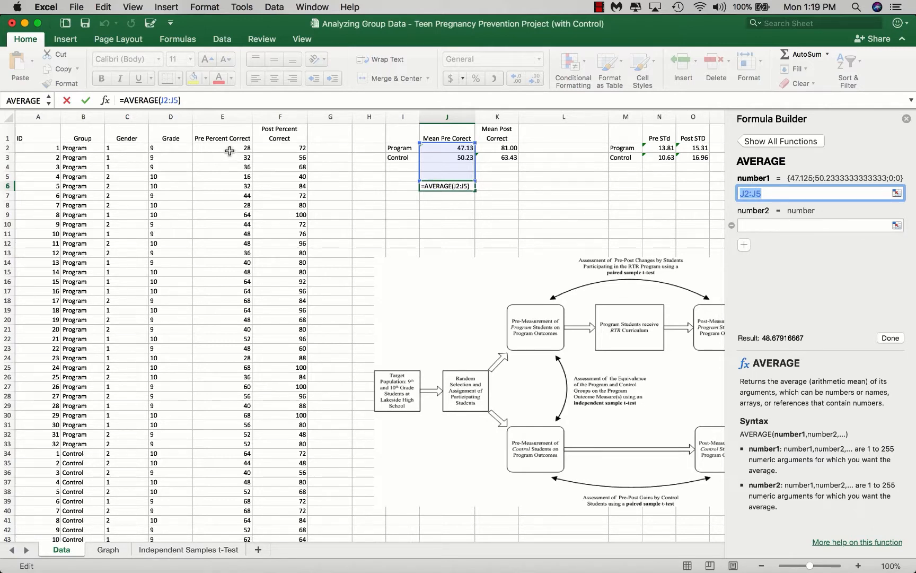
left_click_drag(231, 152, 226, 440)
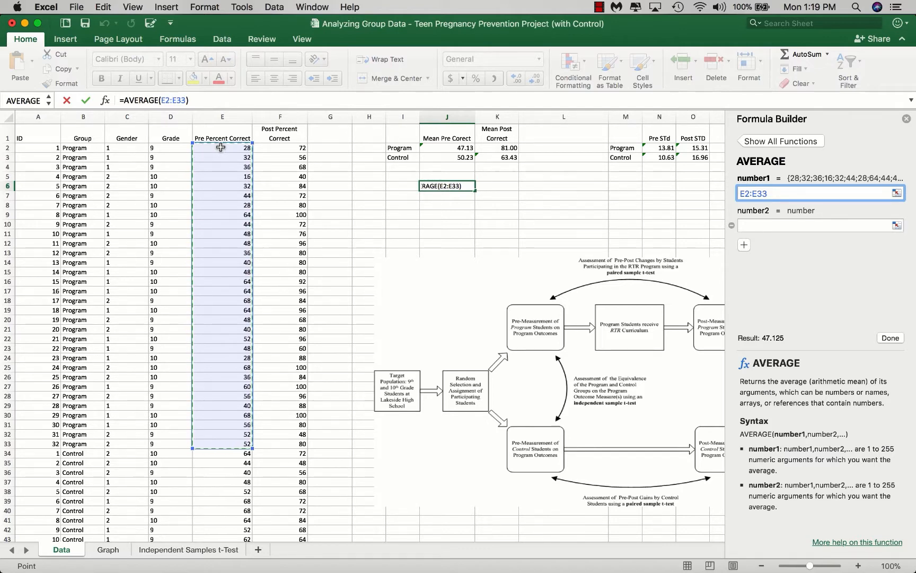
left_click(891, 339)
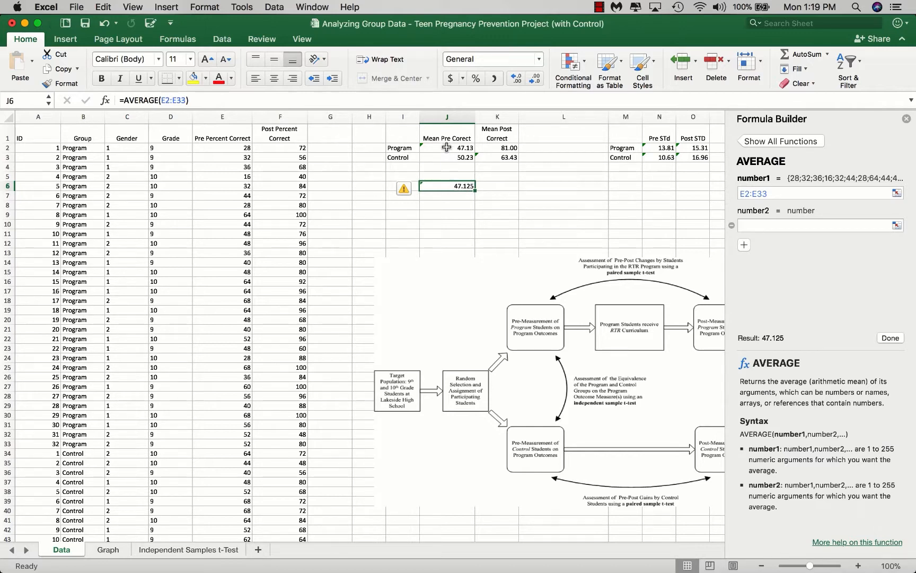
Step: Insert the AVERAGE function in K6 over the Program group's post percent correct scores, F2:F33
left_click(497, 186)
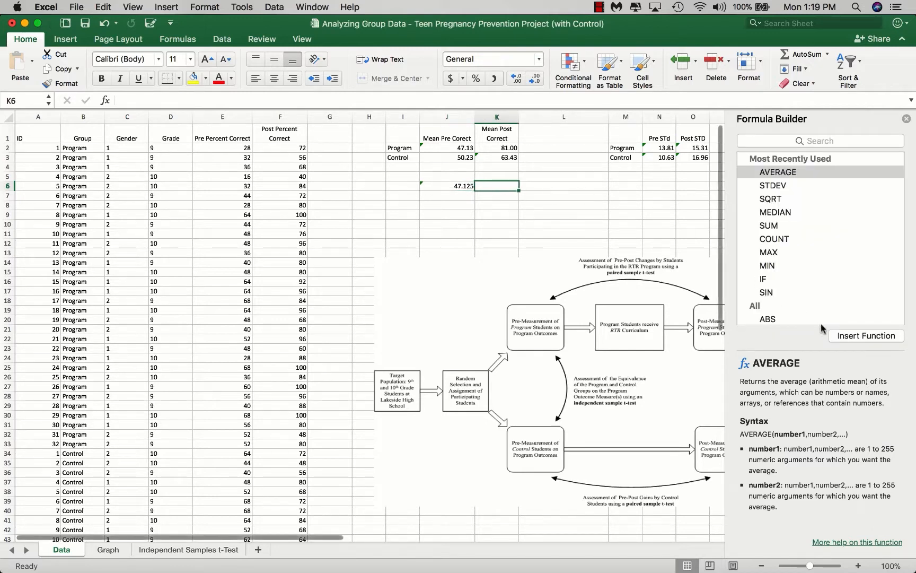
left_click(855, 337)
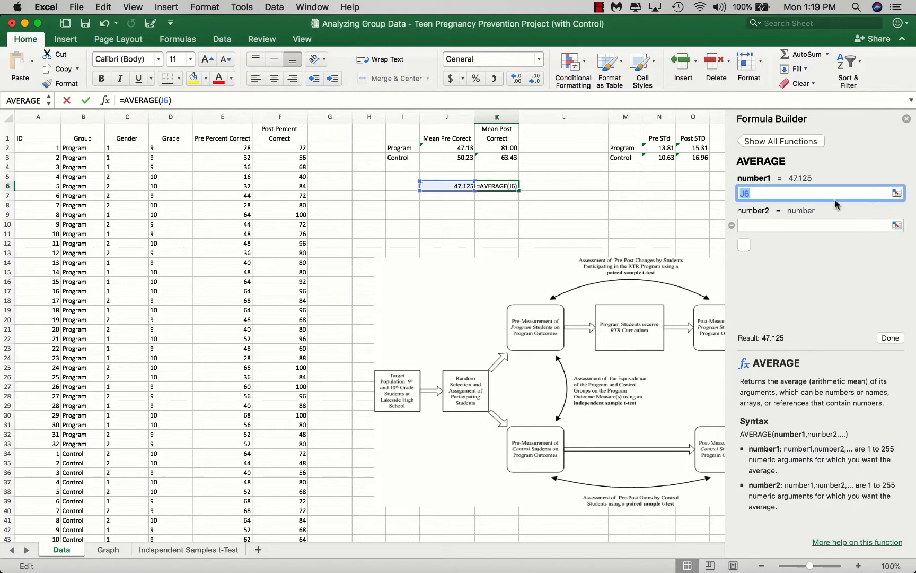
left_click_drag(281, 149, 287, 440)
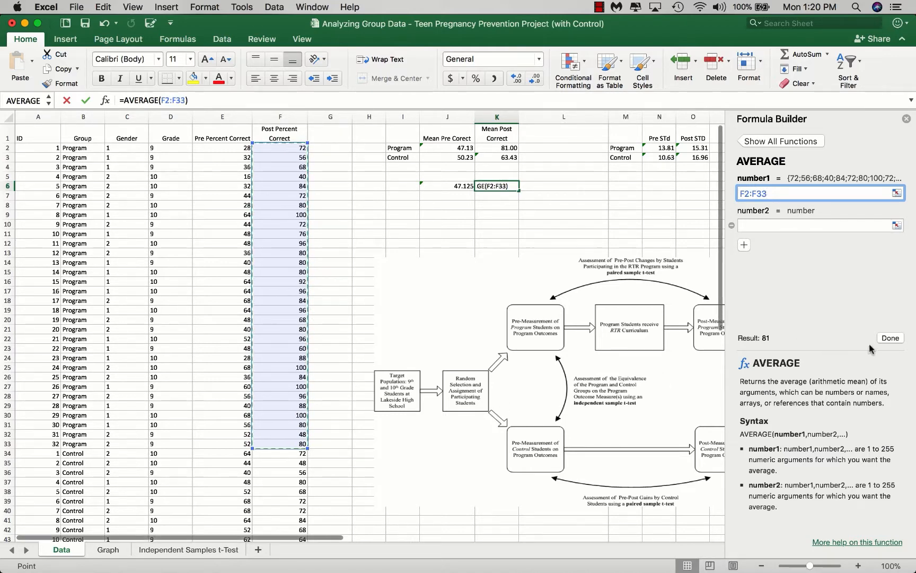
left_click(891, 339)
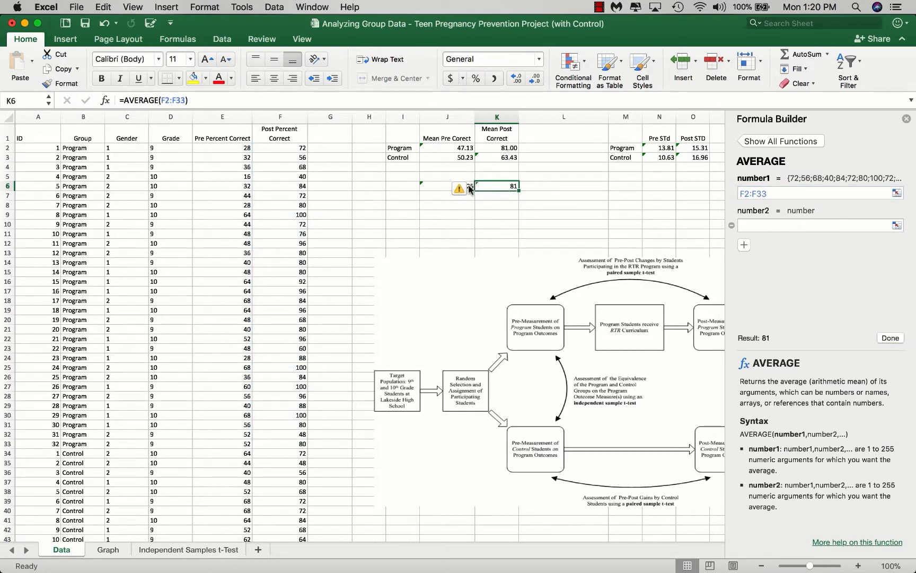
Step: Format the two calculated means in J6:K6 as Number with 2 decimal places
left_click_drag(442, 186, 485, 186)
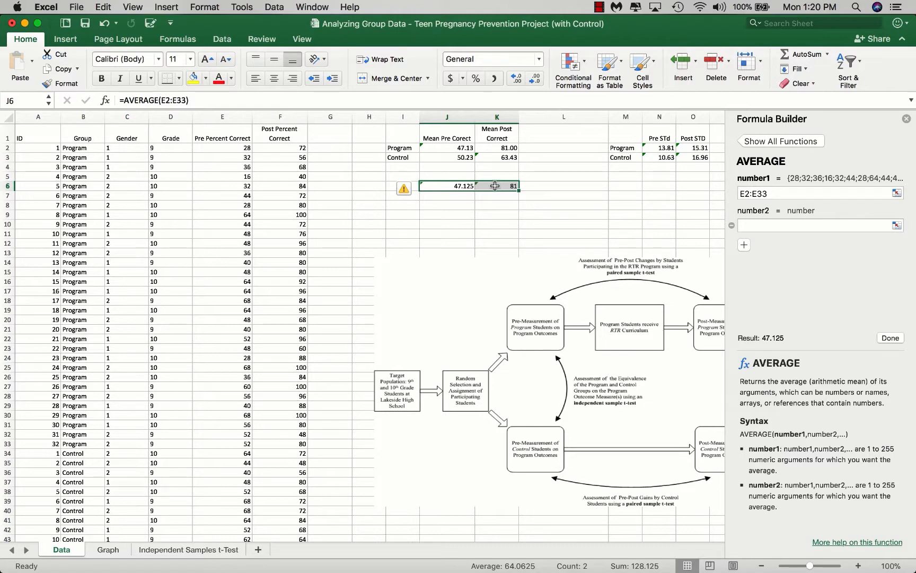
right_click(494, 185)
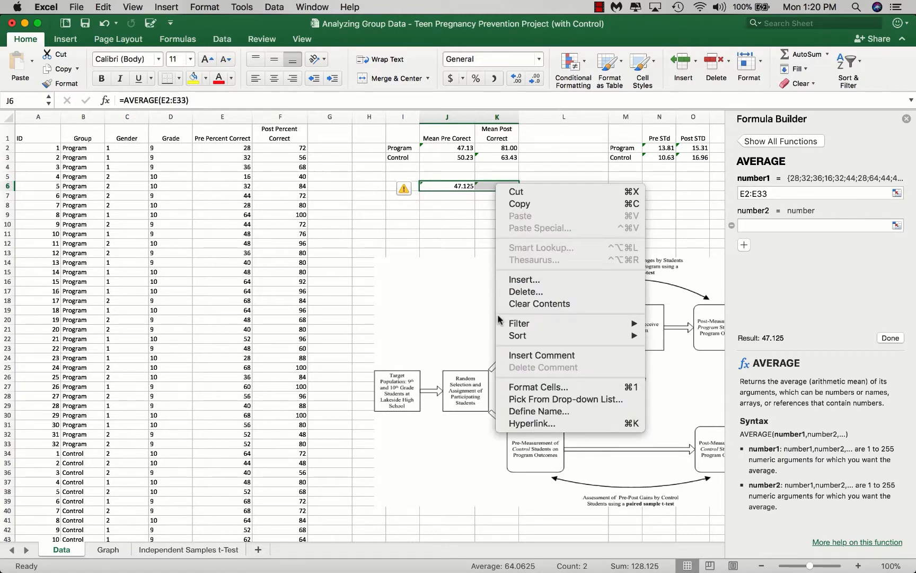
left_click(532, 390)
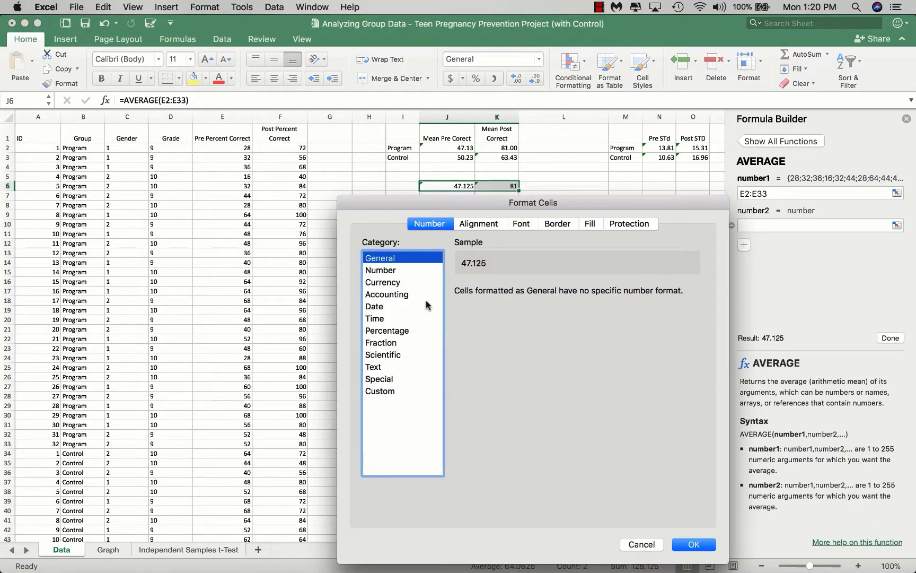
left_click(390, 272)
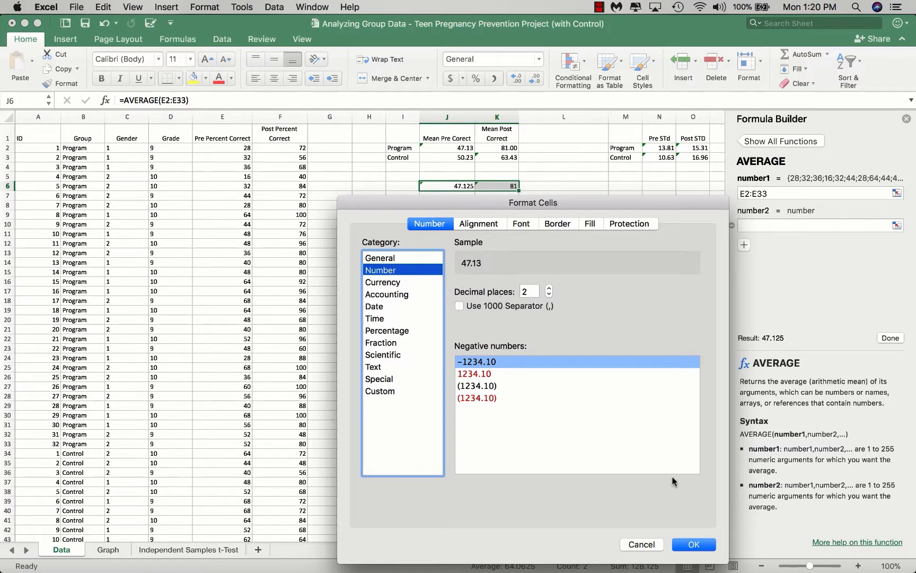
left_click(693, 545)
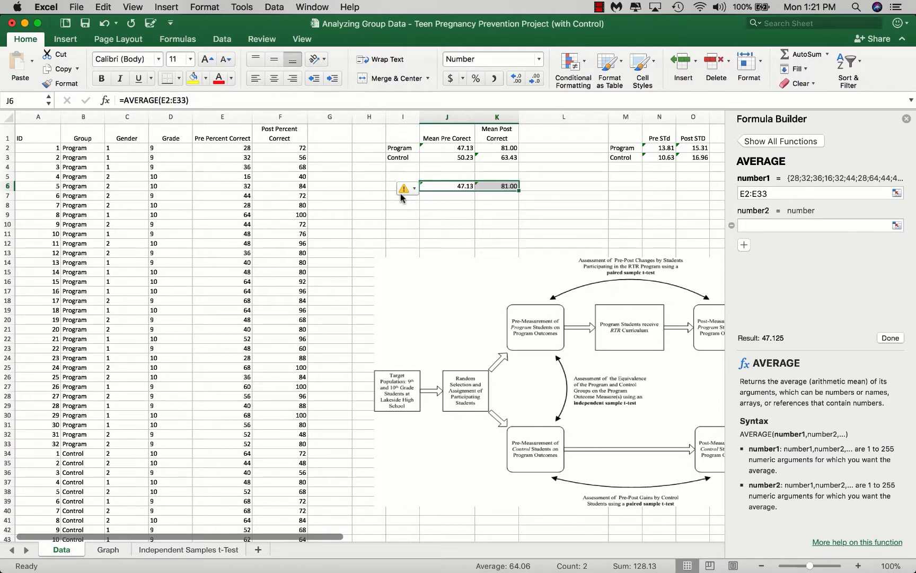
Step: Ignore the omitted adjacent cells error flagged on the formulas in J6:K6
mouse_move(402, 189)
left_click(405, 188)
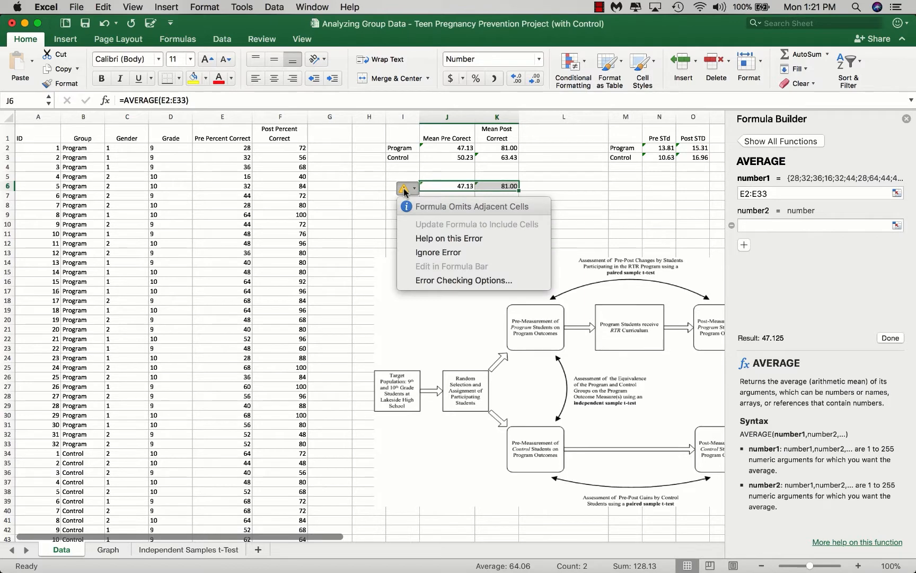
left_click(454, 253)
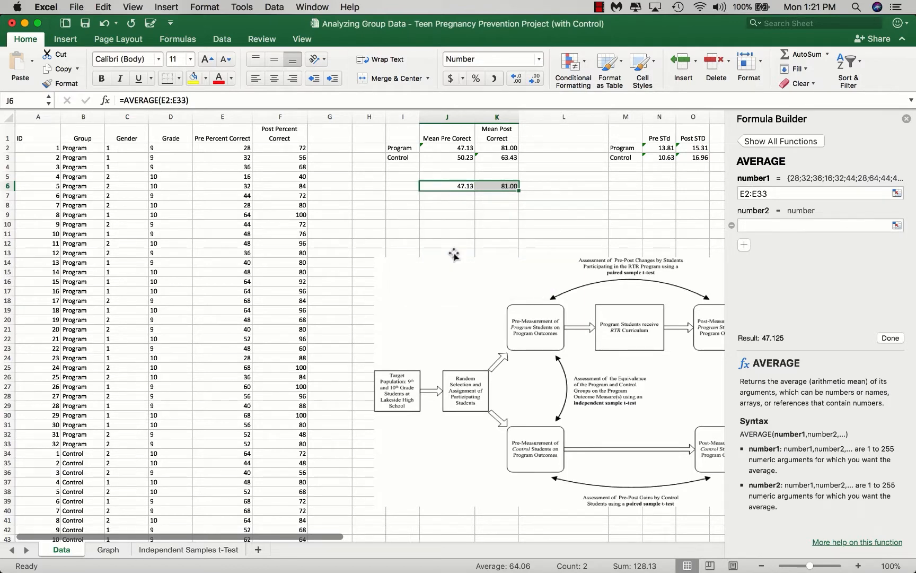
left_click(492, 186)
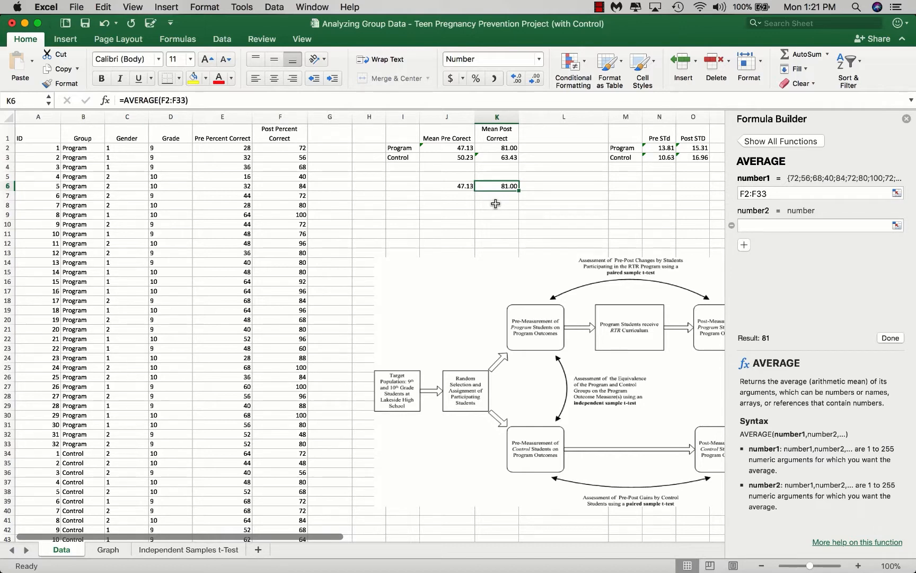
Step: Insert the STDEV function in N6 over the Program group's pre percent correct scores, E2:E33
left_click(660, 148)
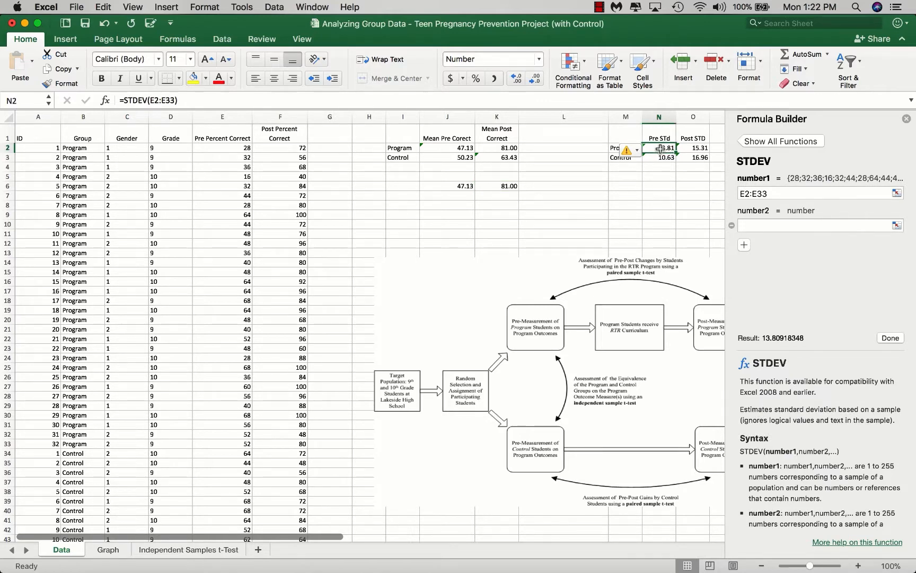
left_click(657, 186)
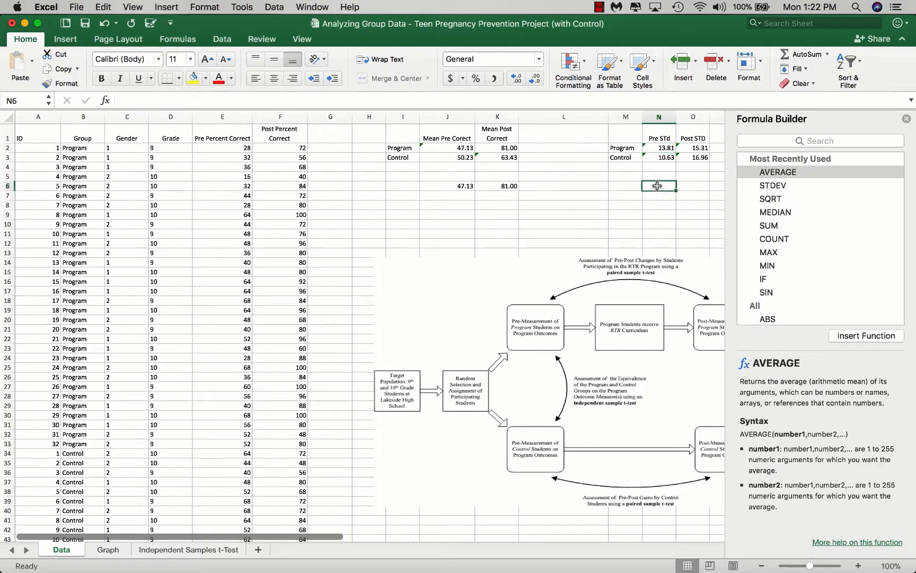
left_click(774, 187)
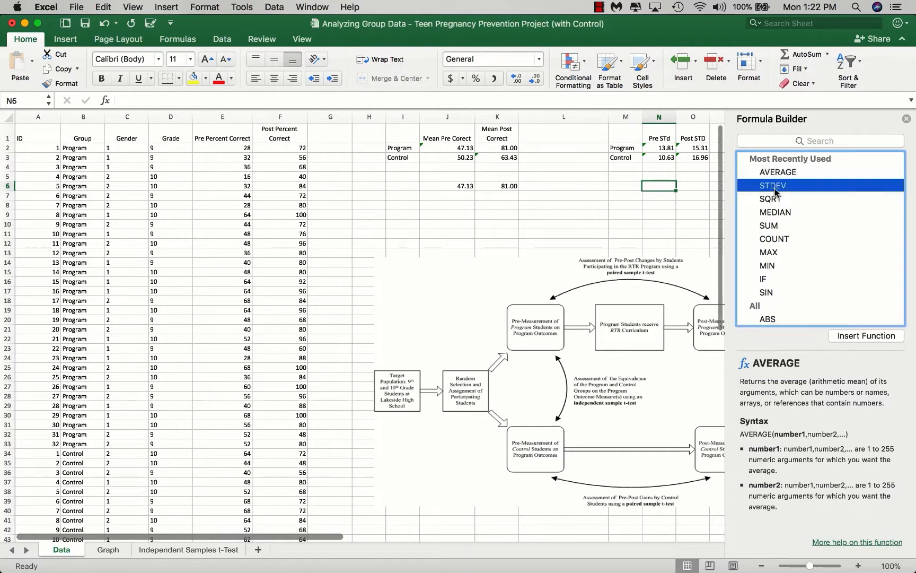
left_click(857, 336)
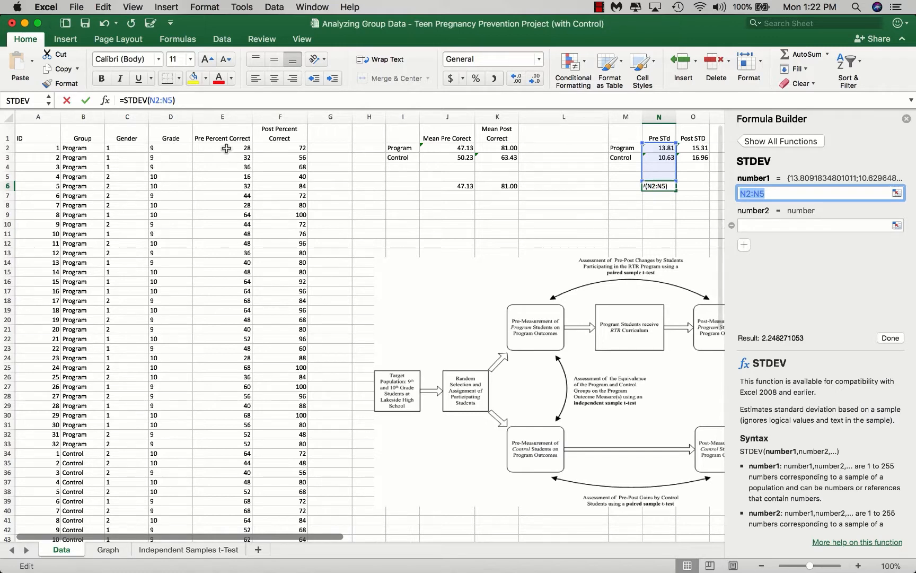
left_click_drag(222, 148, 221, 449)
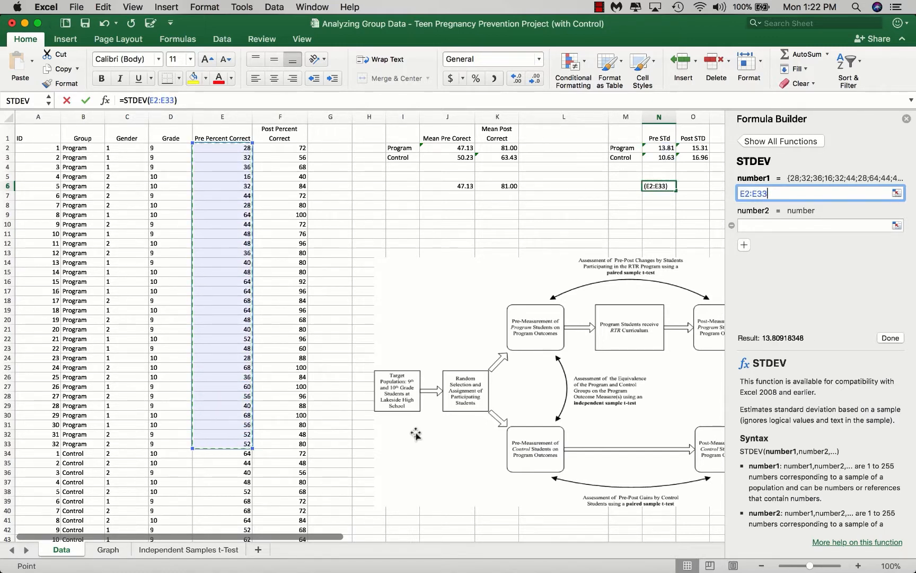
left_click(890, 338)
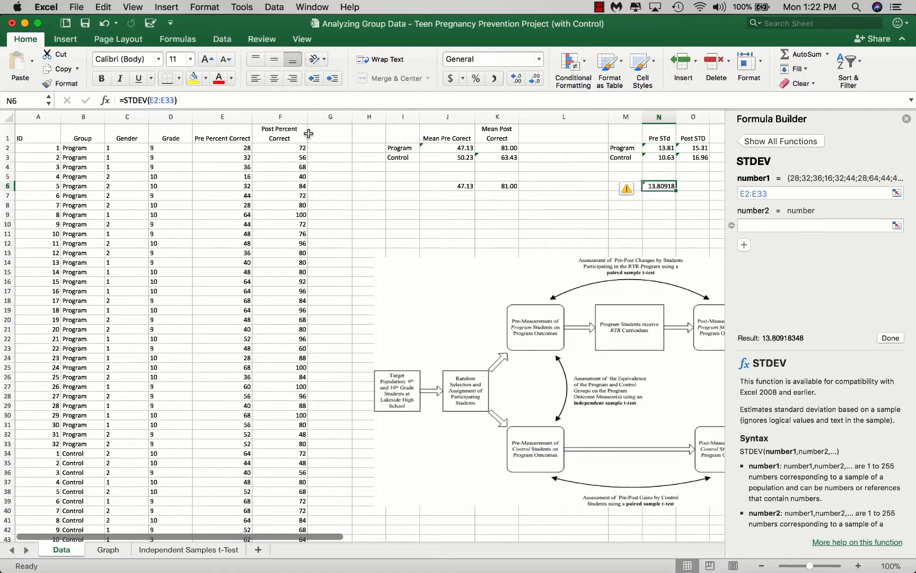
Step: Try to clear the STDEV formula from N6, and close the Formula Builder
left_click_drag(186, 99, 101, 100)
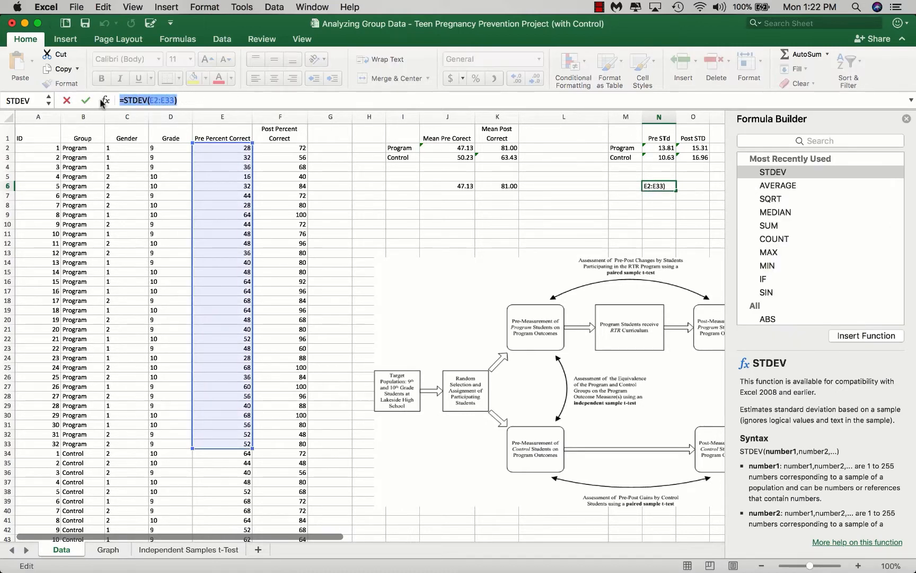
key("BackSpace")
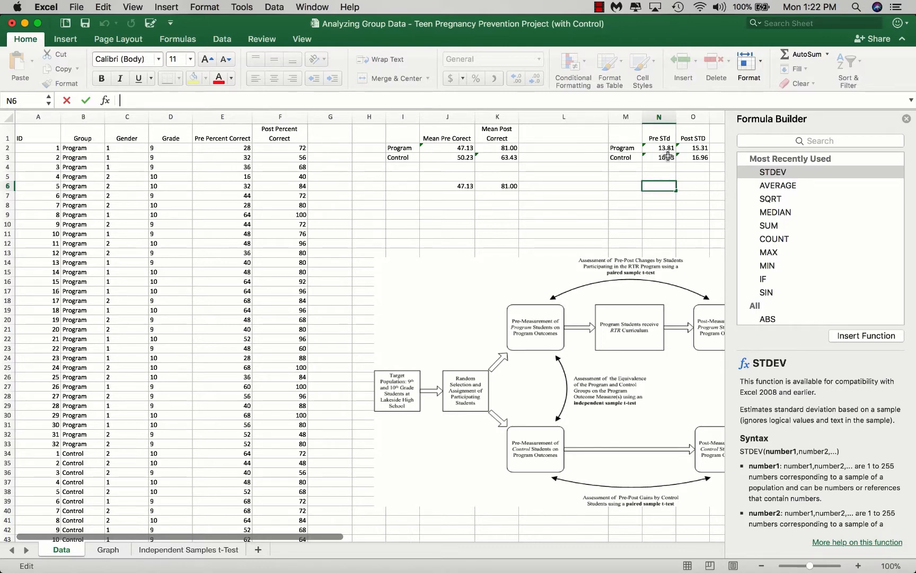
left_click(907, 120)
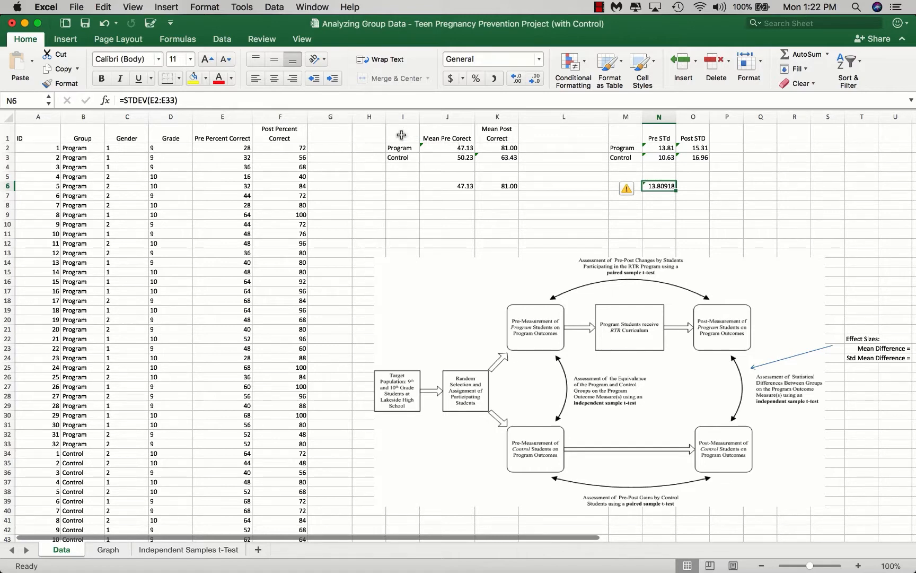
Step: Create a clustered column chart from the Program and Control pre and post means table, I1:K3
left_click_drag(398, 135, 494, 154)
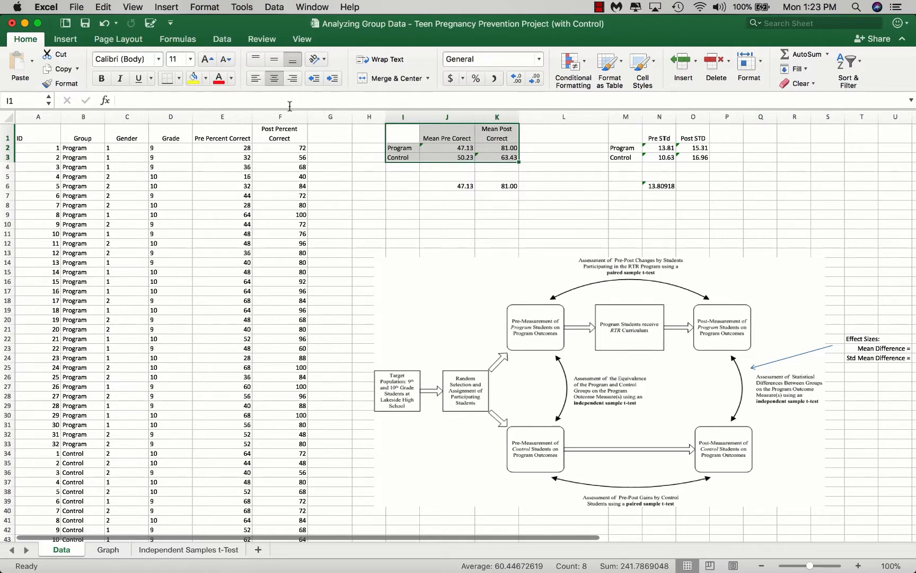
left_click(66, 40)
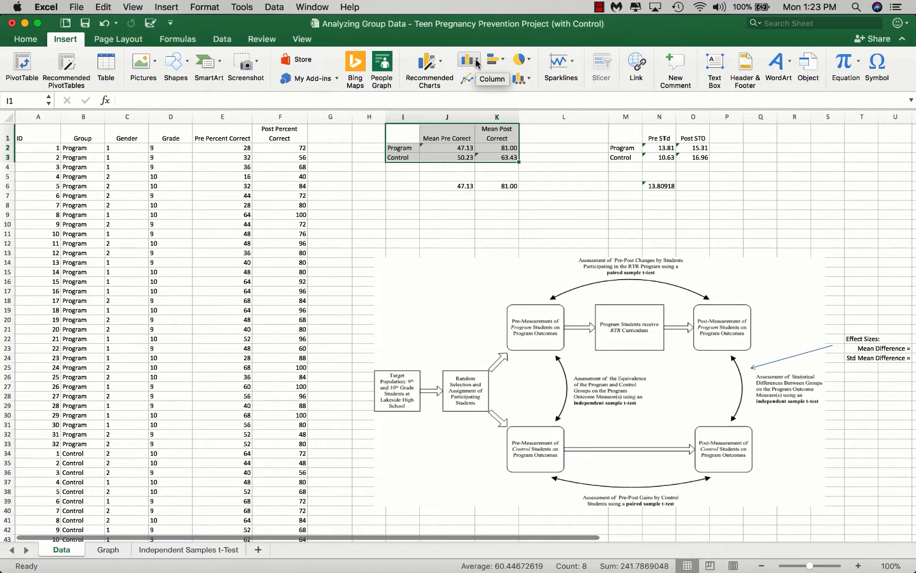
left_click(476, 63)
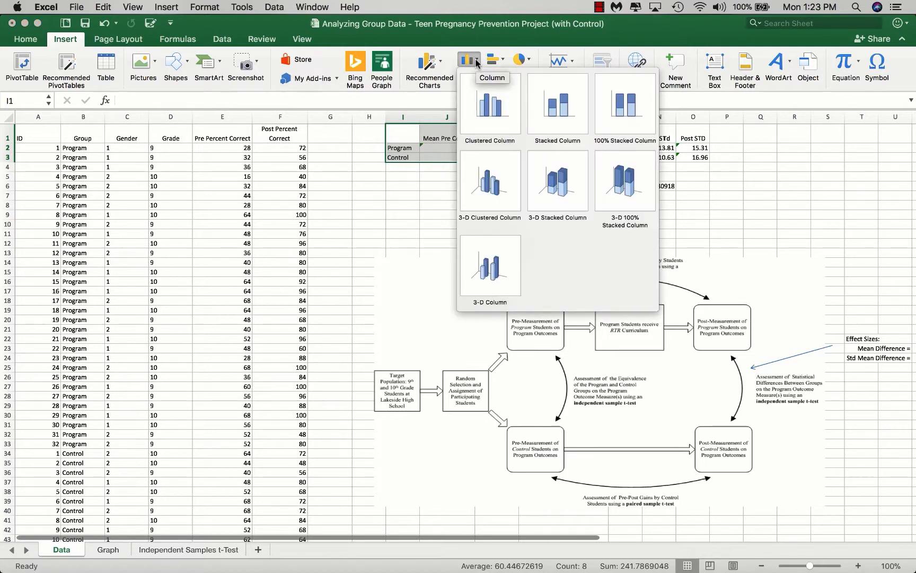
left_click(486, 110)
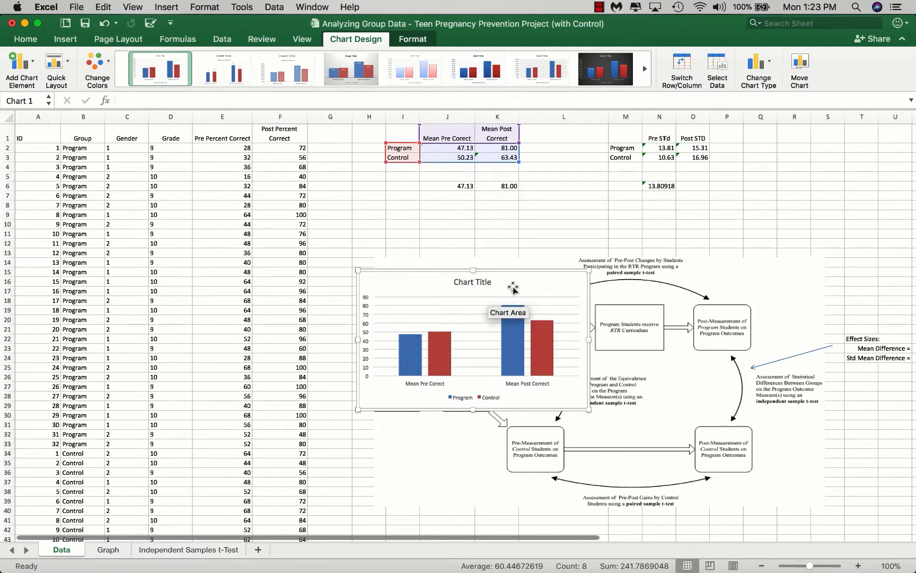
Step: Move the chart to a new sheet named New Chart and apply the first quick layout, with the legend beside the plot
left_click(800, 73)
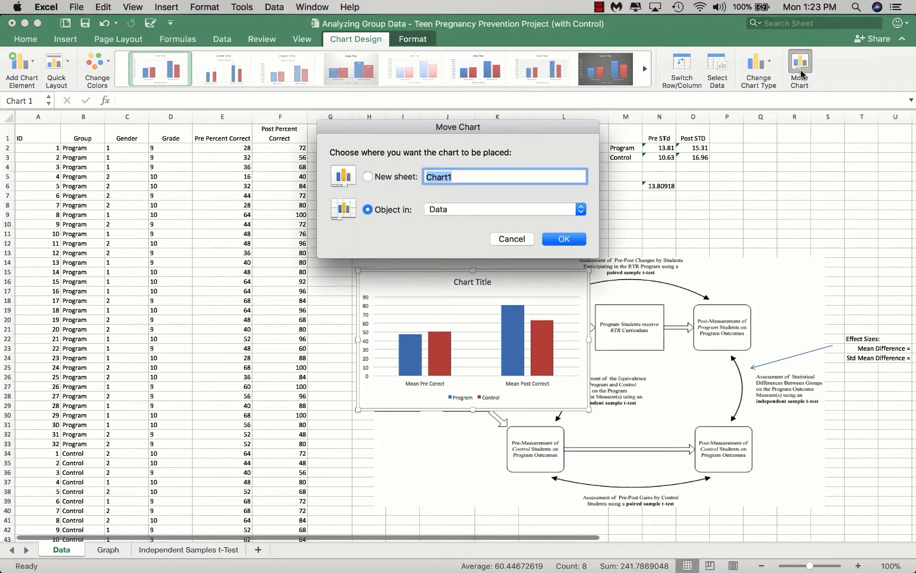
left_click(386, 178)
type("New Chart")
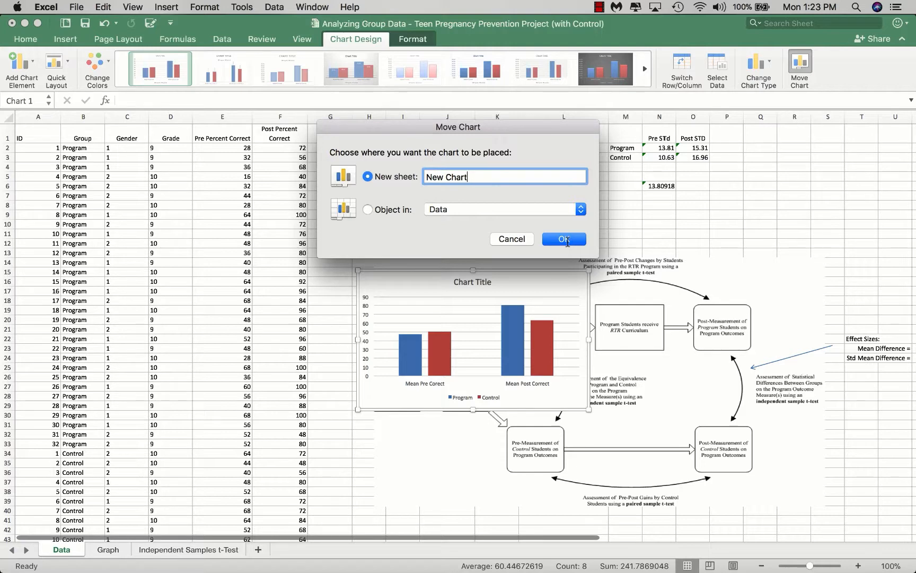
left_click(566, 239)
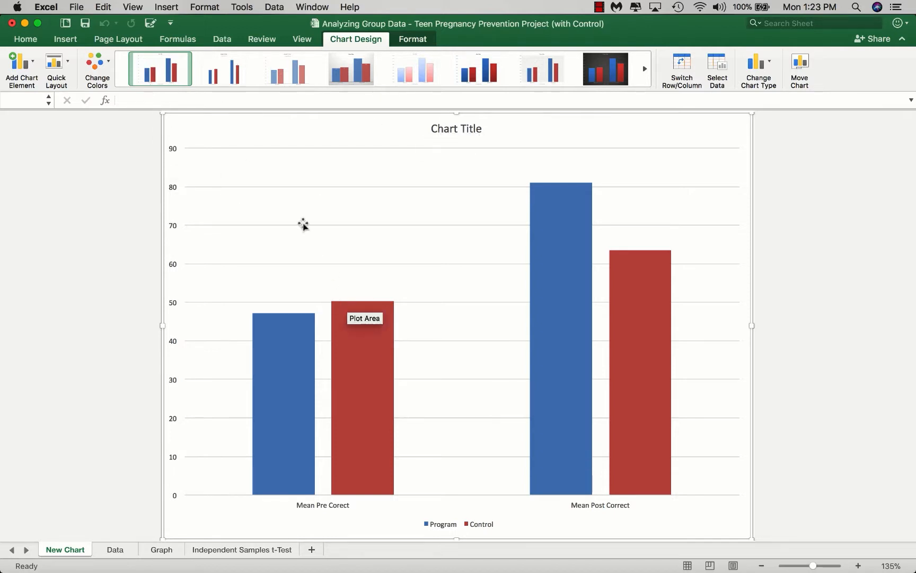
left_click(69, 66)
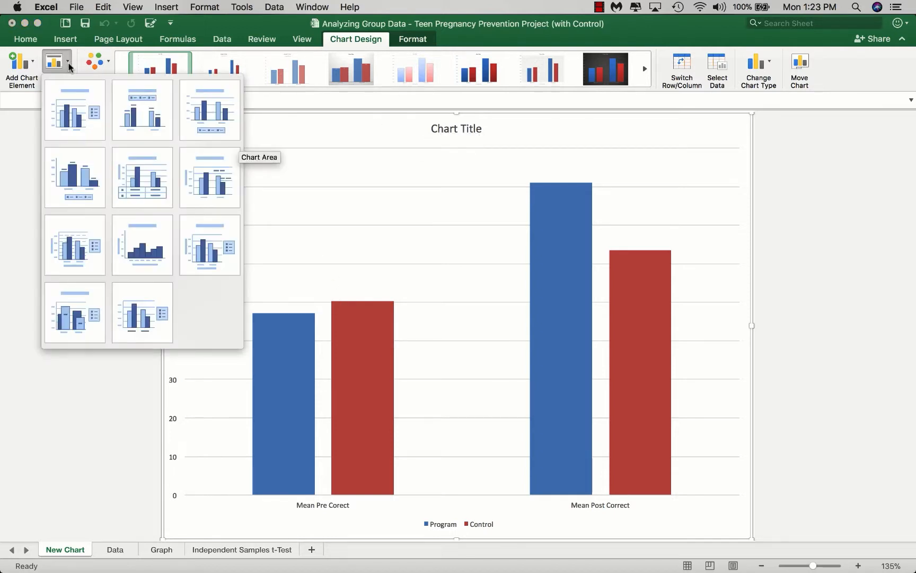
left_click(69, 105)
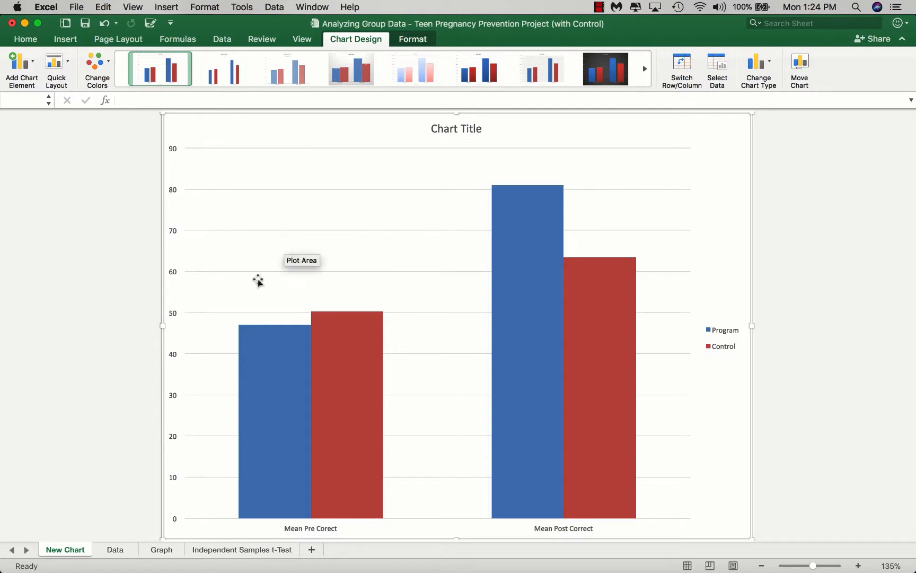
Step: Review the Data sheet's study design diagram and effect sizes, view the Graph sheet's chart, and return to the Data sheet
left_click(115, 550)
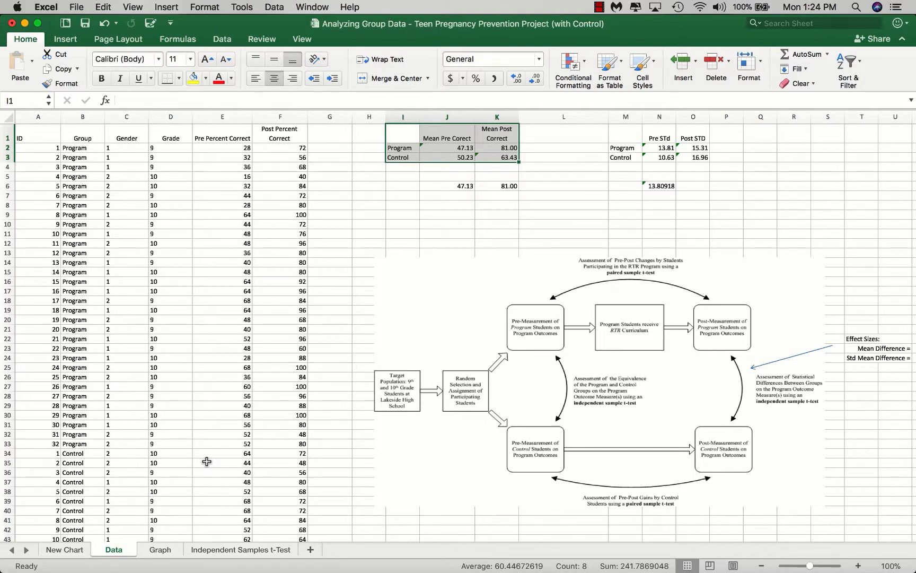
scroll(477, 477, "right", 5)
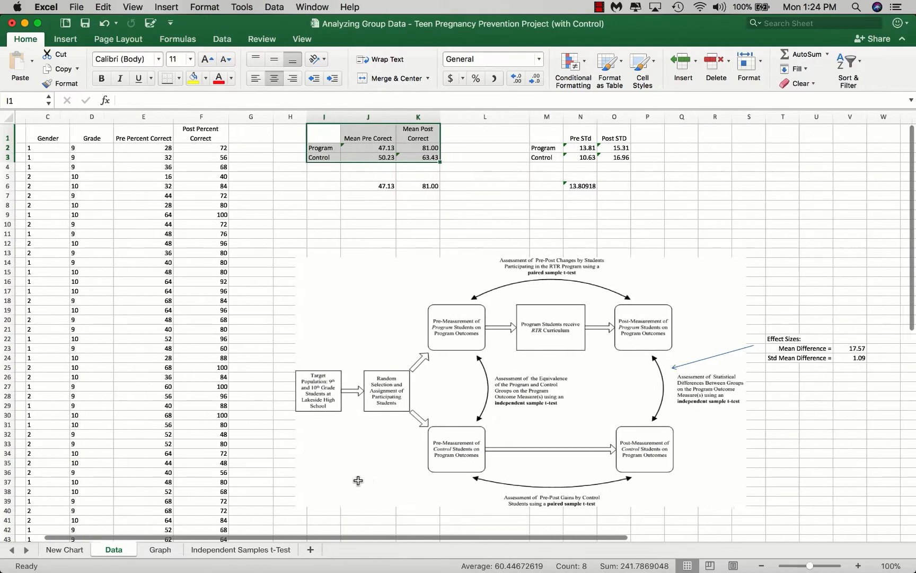
scroll(656, 513, "left", 5)
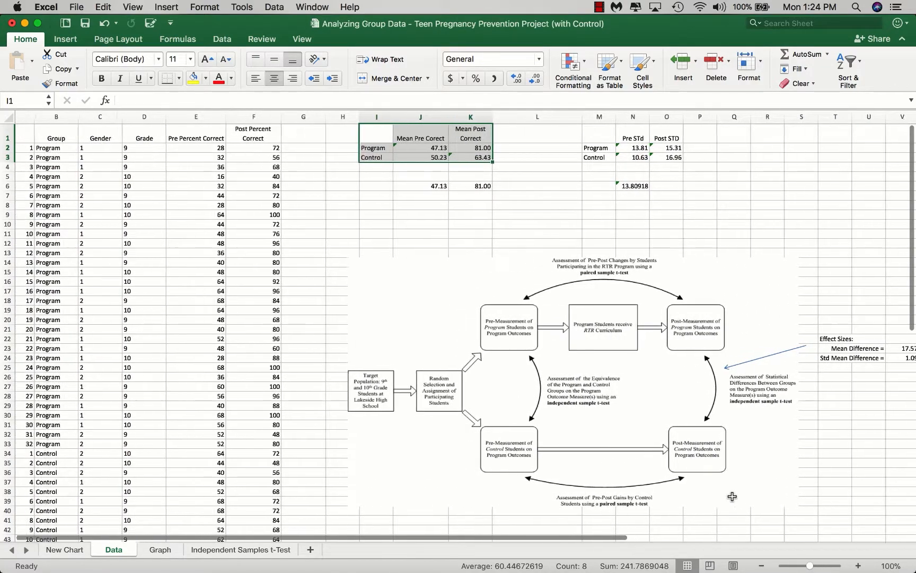
scroll(778, 493, "left", 1)
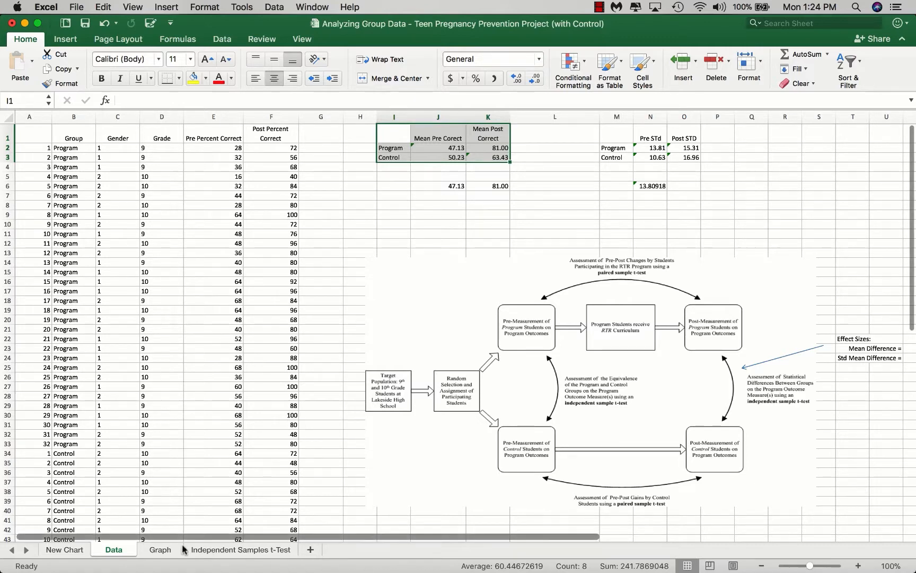
left_click(167, 551)
mouse_move(563, 242)
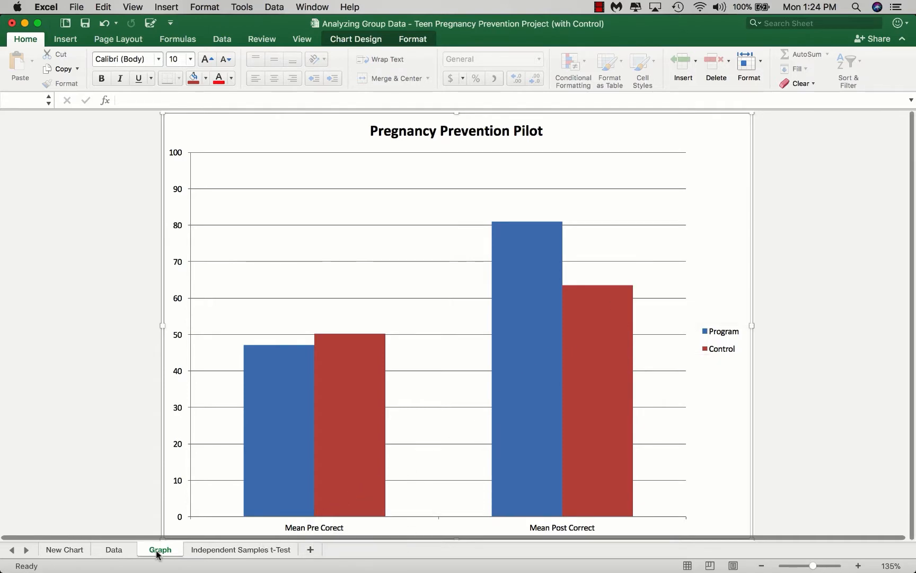
left_click(116, 554)
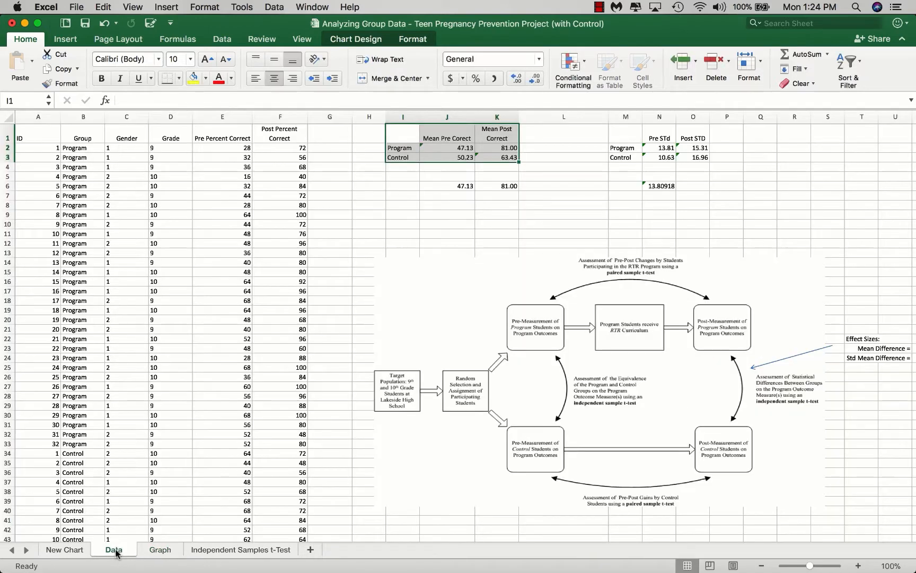